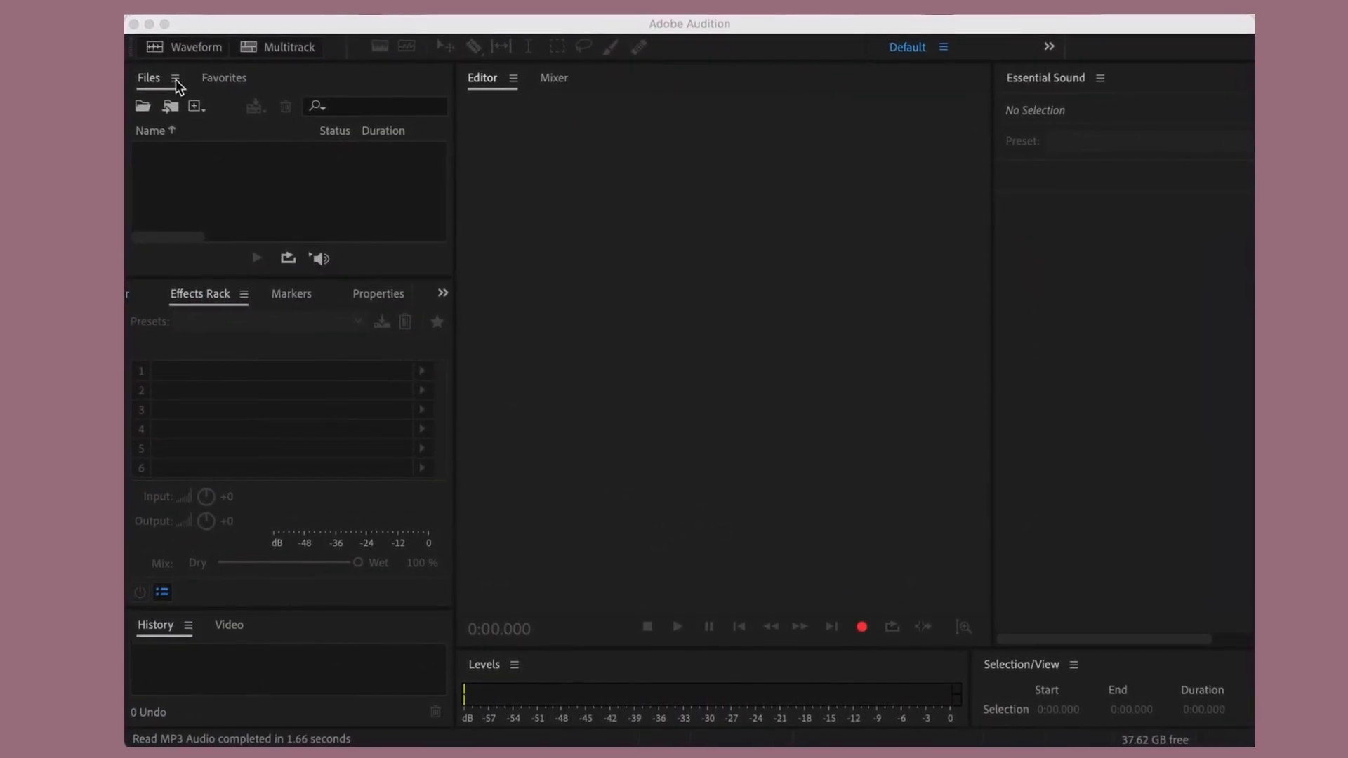
pyautogui.click(182, 83)
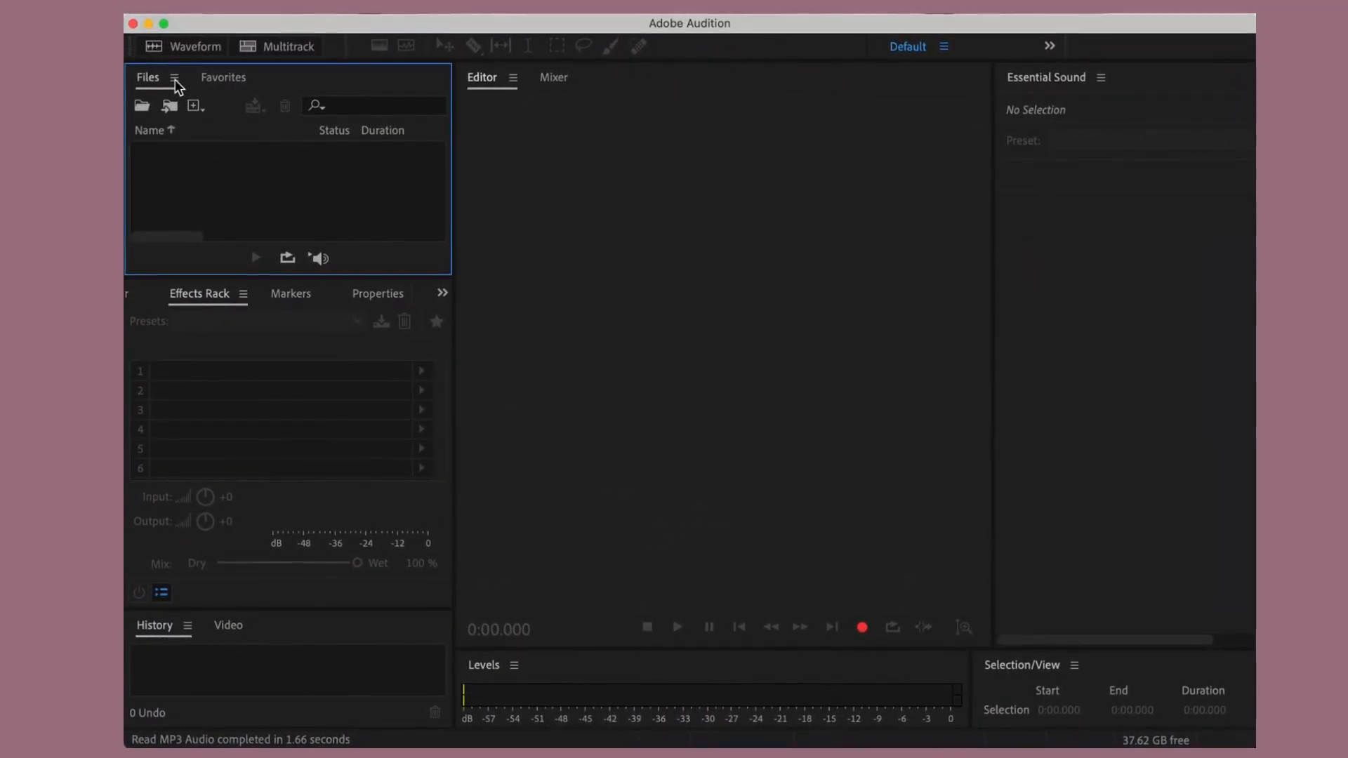
pyautogui.click(207, 113)
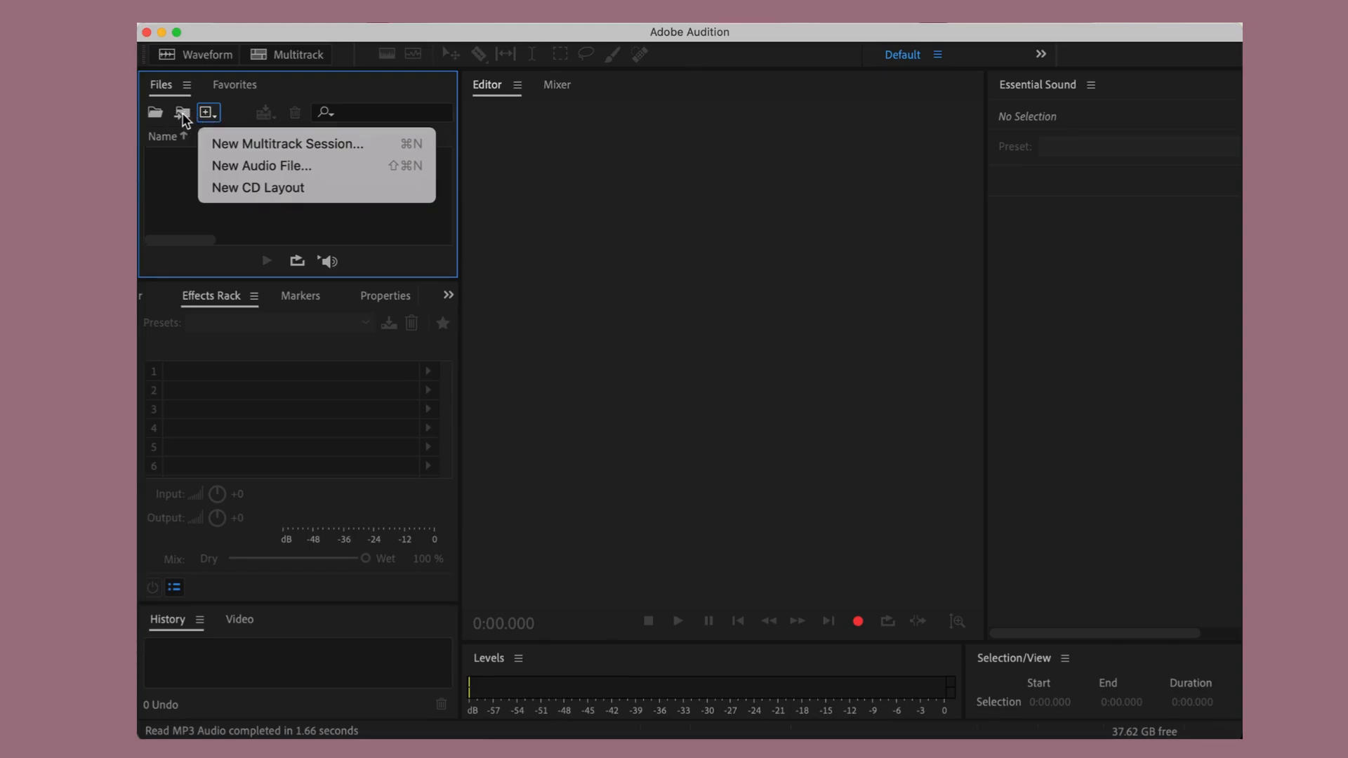
pyautogui.click(183, 117)
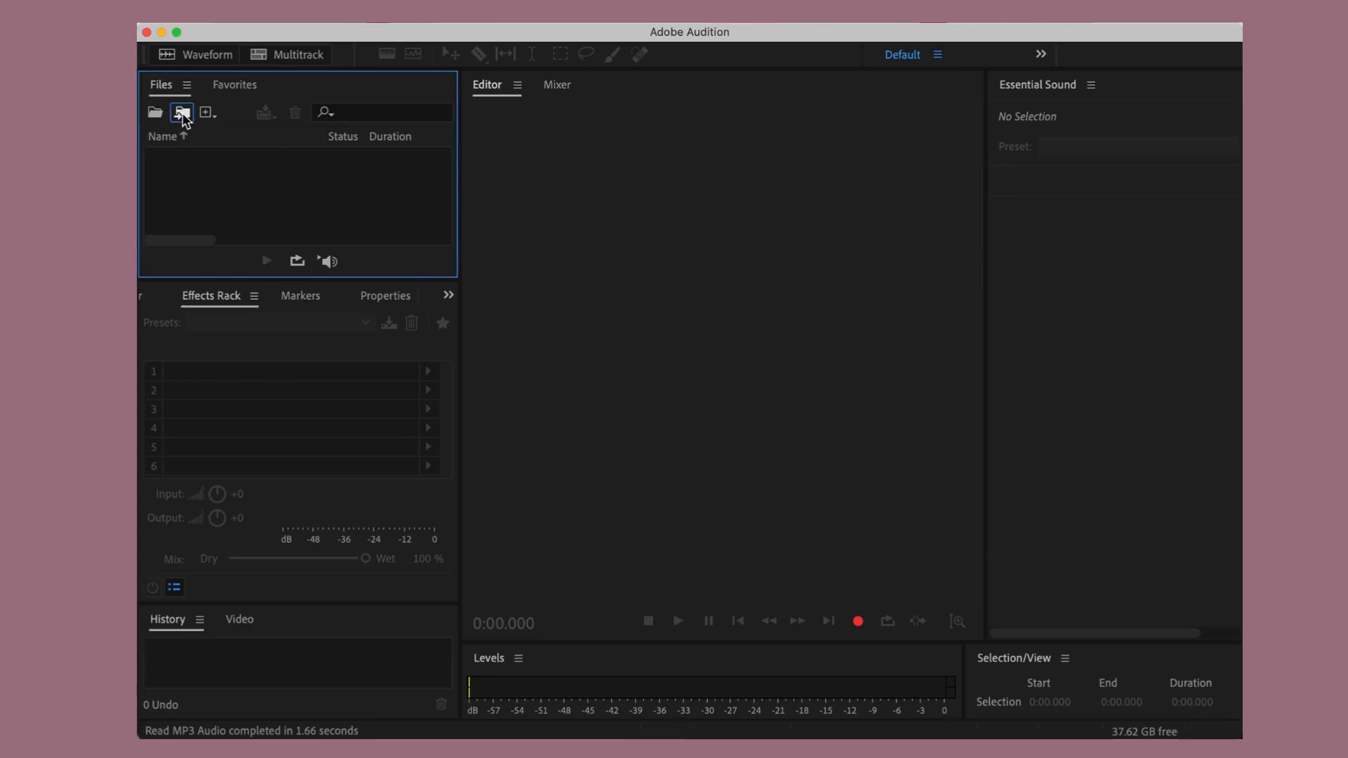
pyautogui.click(183, 115)
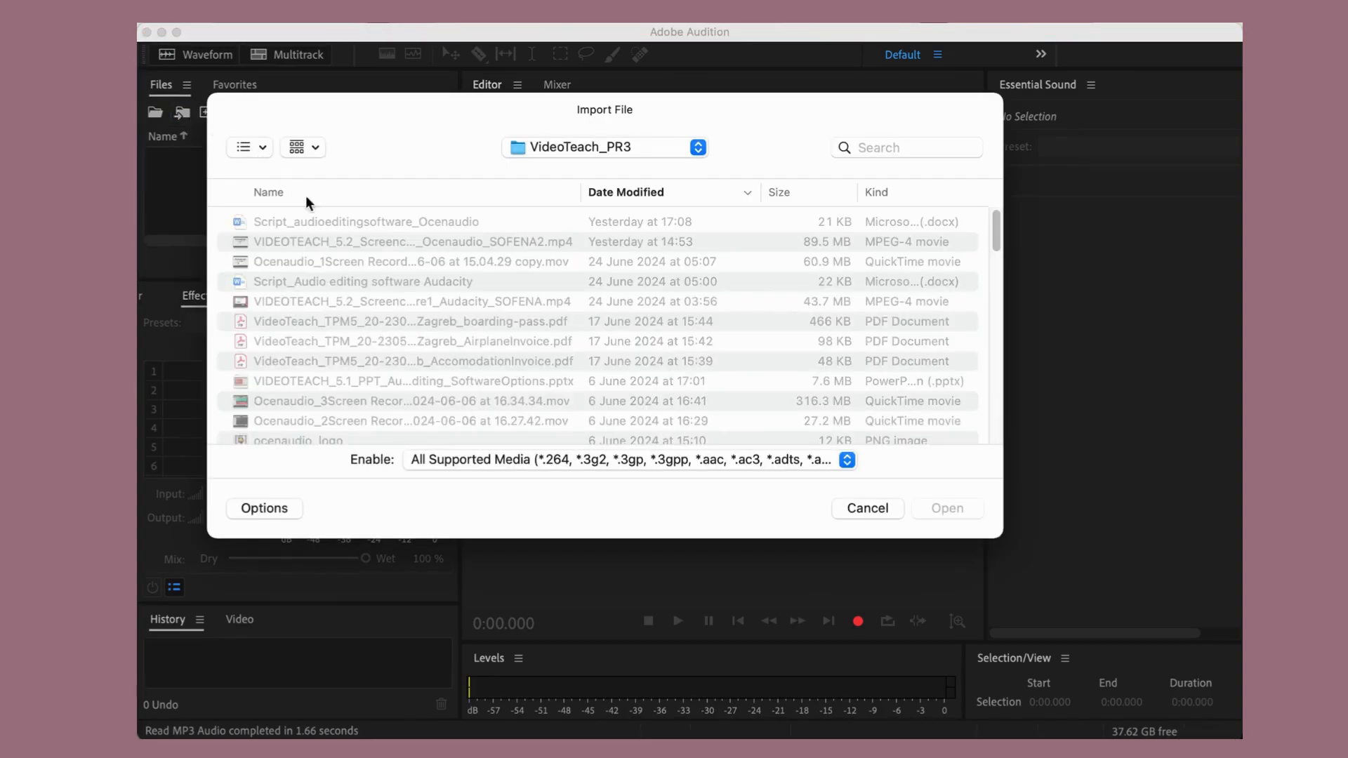
pyautogui.click(881, 507)
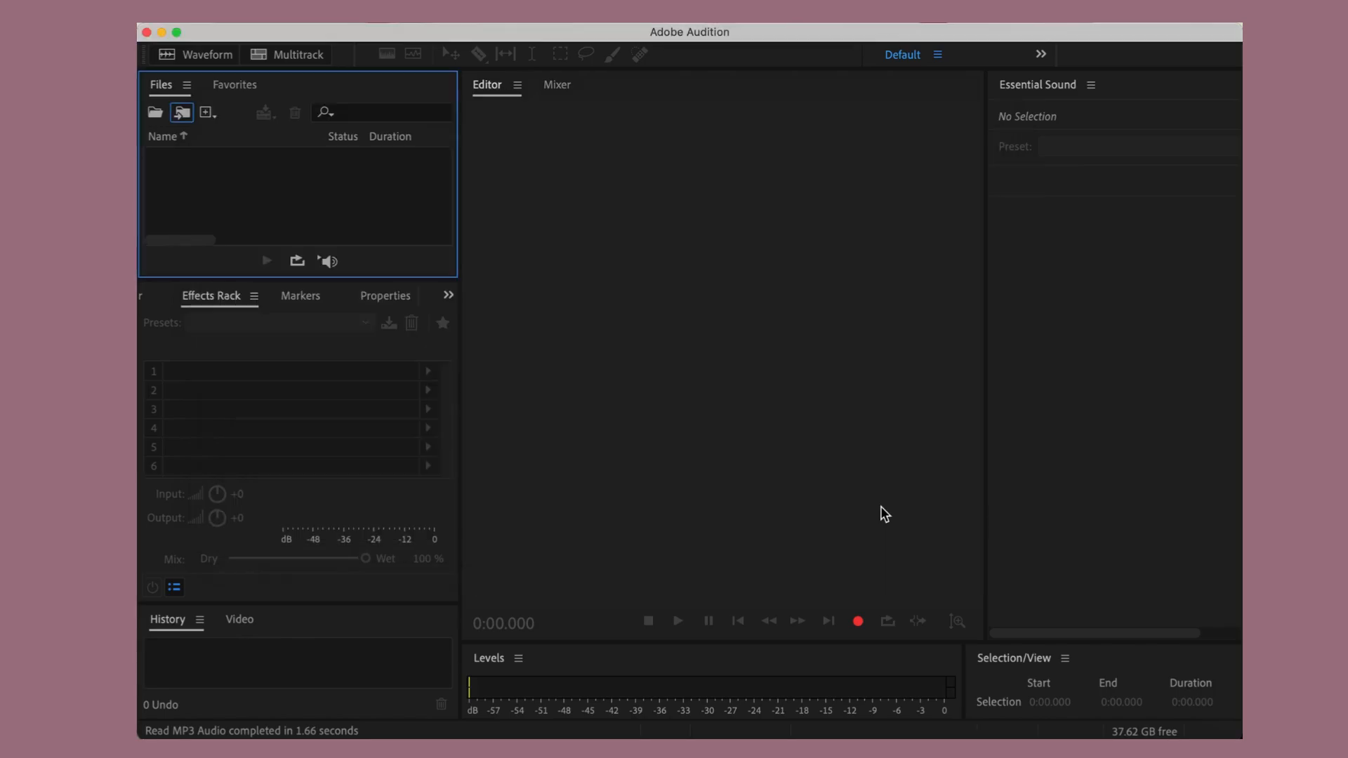
# - Open the ES_Night Vision MP3 audio file from the VideoTeach_PR3 folder
pyautogui.click(155, 113)
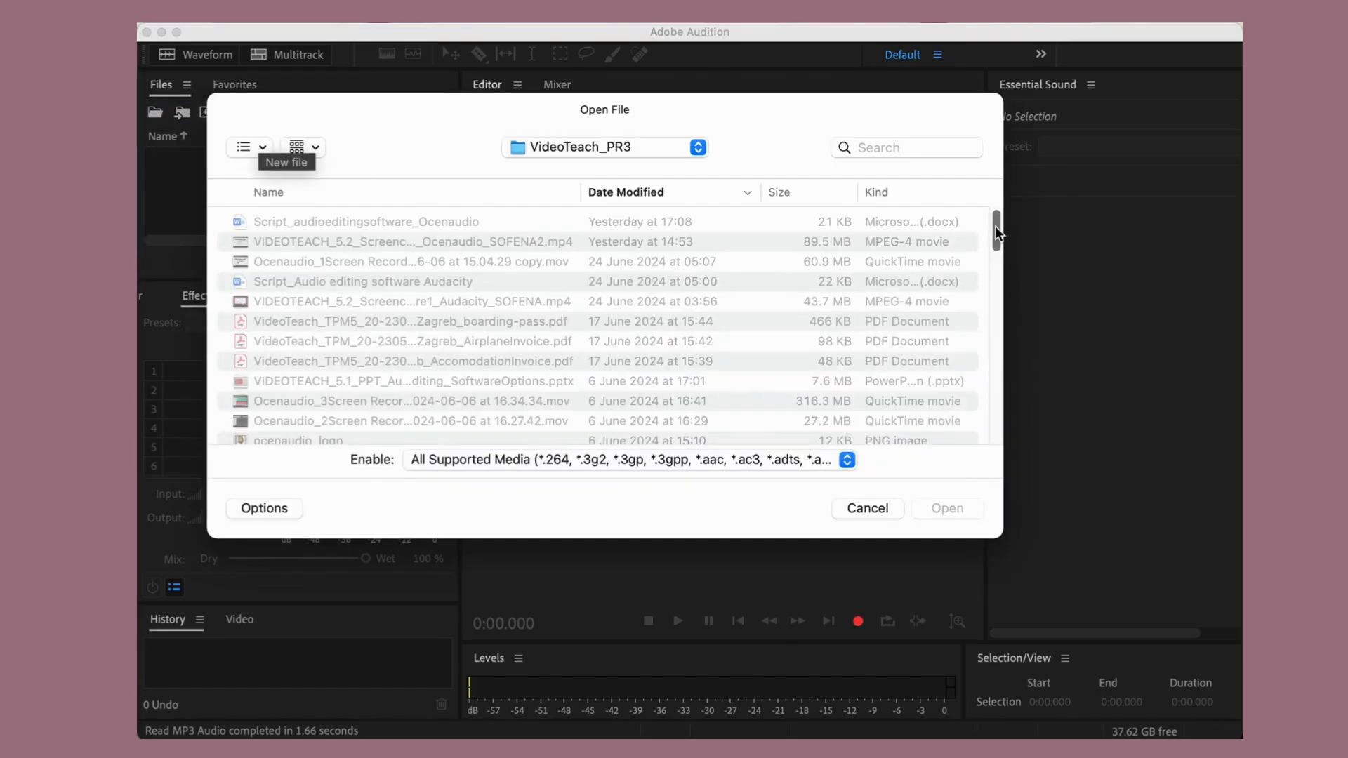
pyautogui.moveTo(996, 228); pyautogui.dragTo(998, 254)
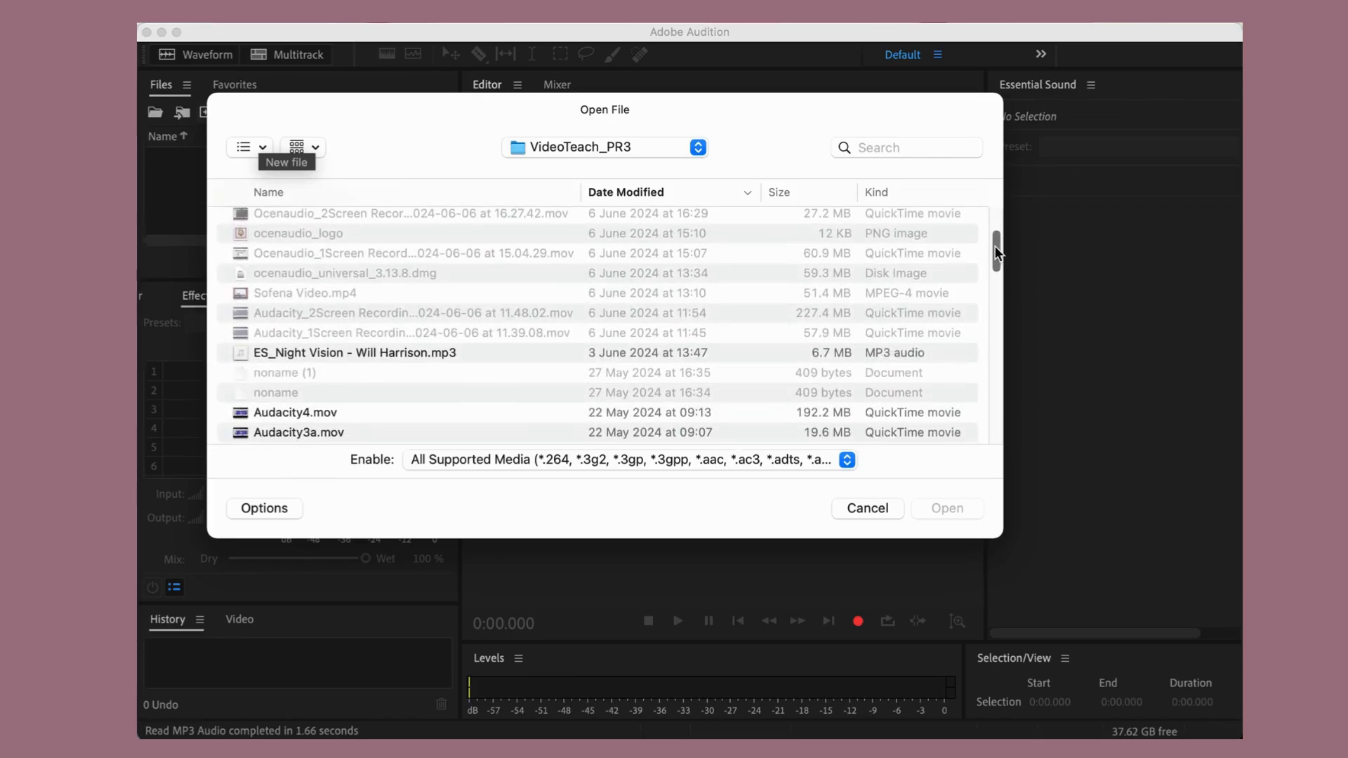
pyautogui.click(562, 359)
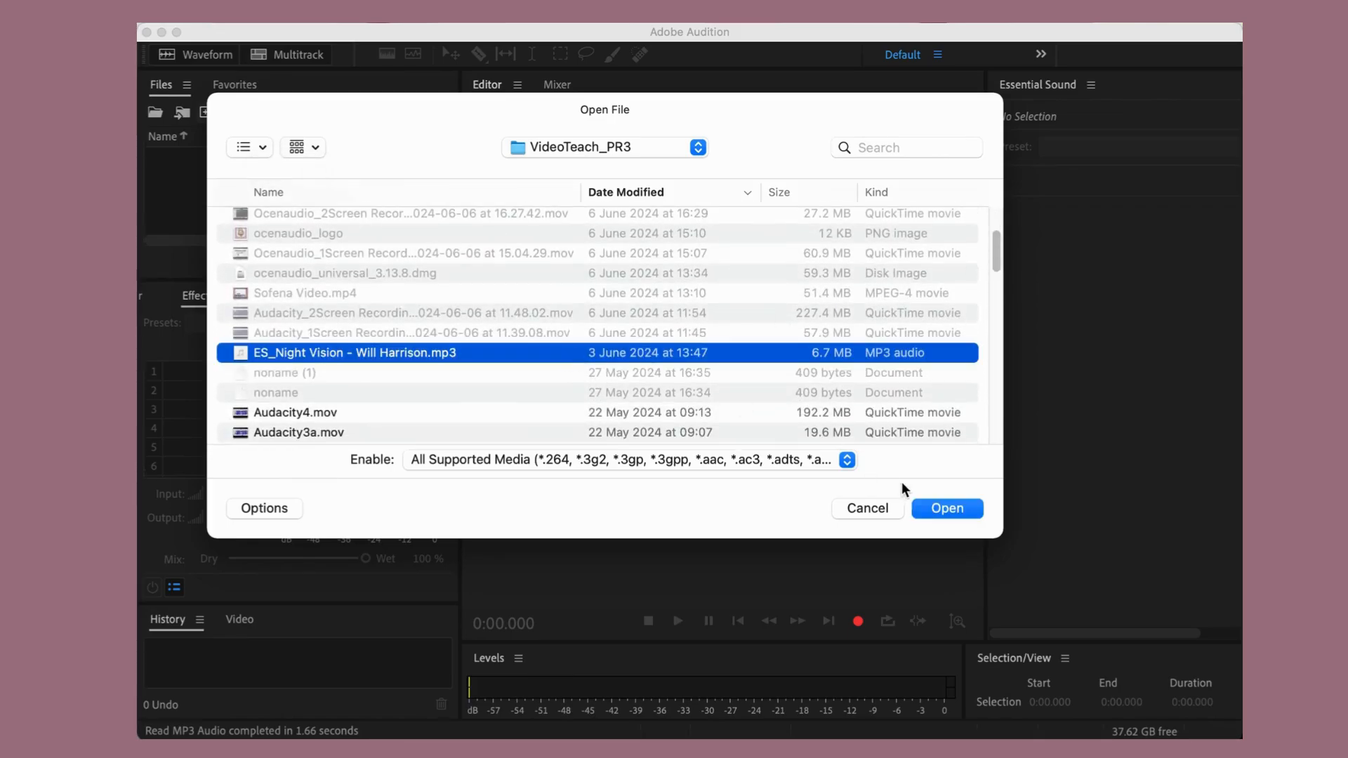
pyautogui.click(956, 509)
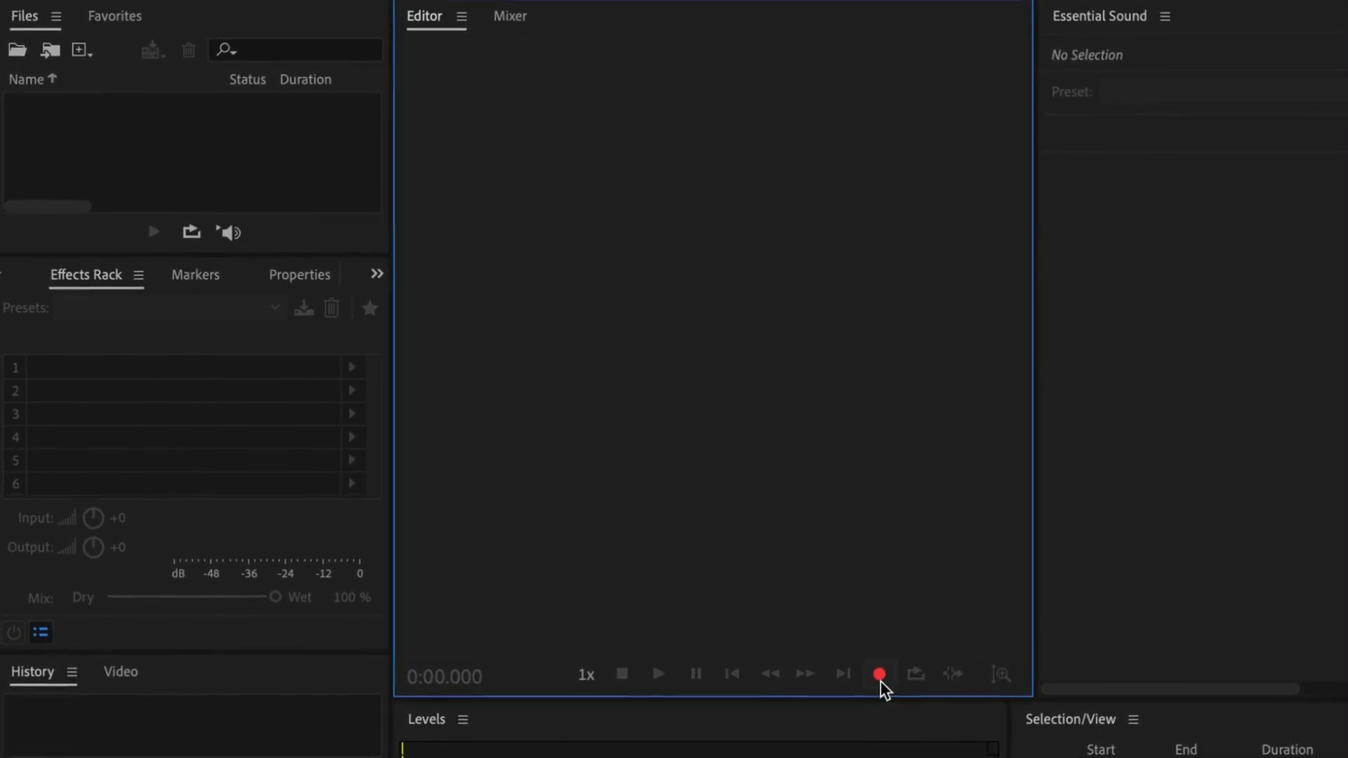
# - Record about 10.6 seconds of audio into a new 44100 Hz stereo, 32-bit float file named voice, and play it back
pyautogui.click(879, 675)
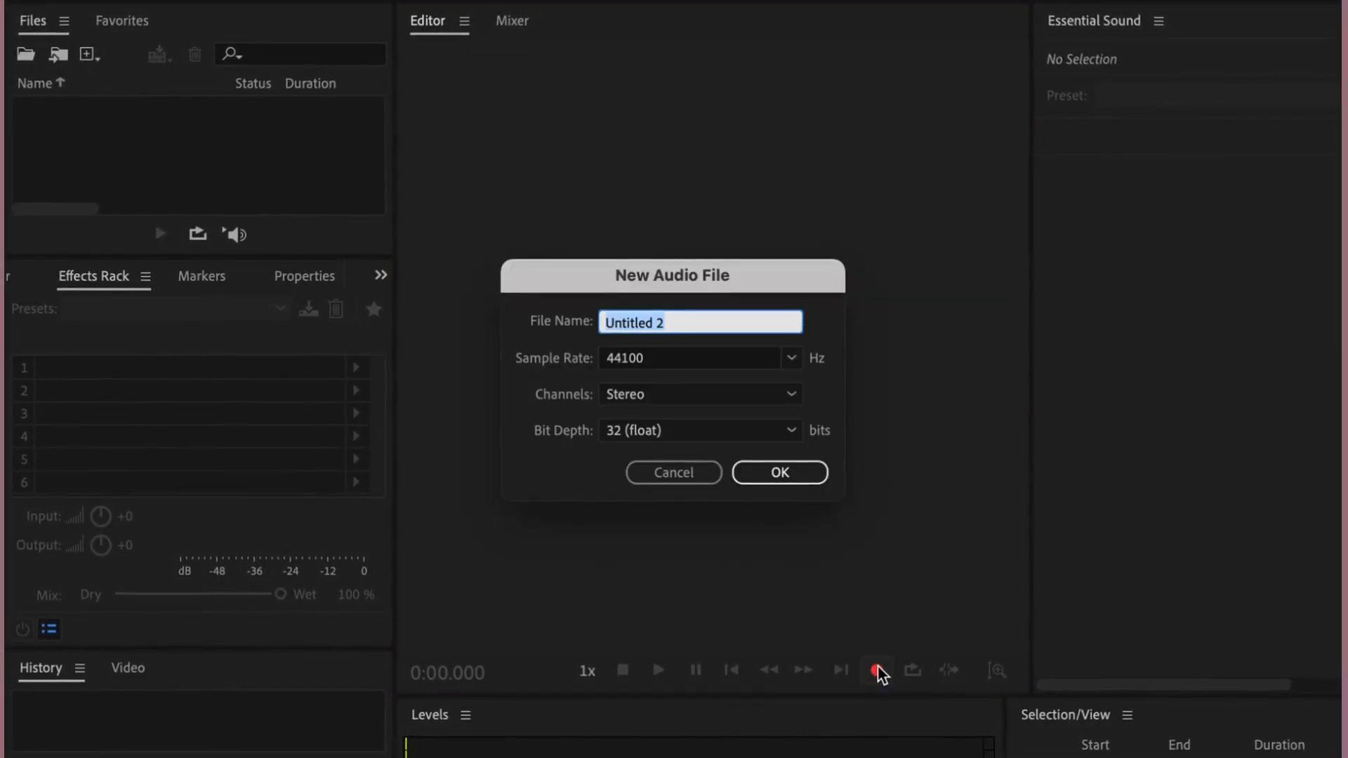
pyautogui.press('BackSpace')
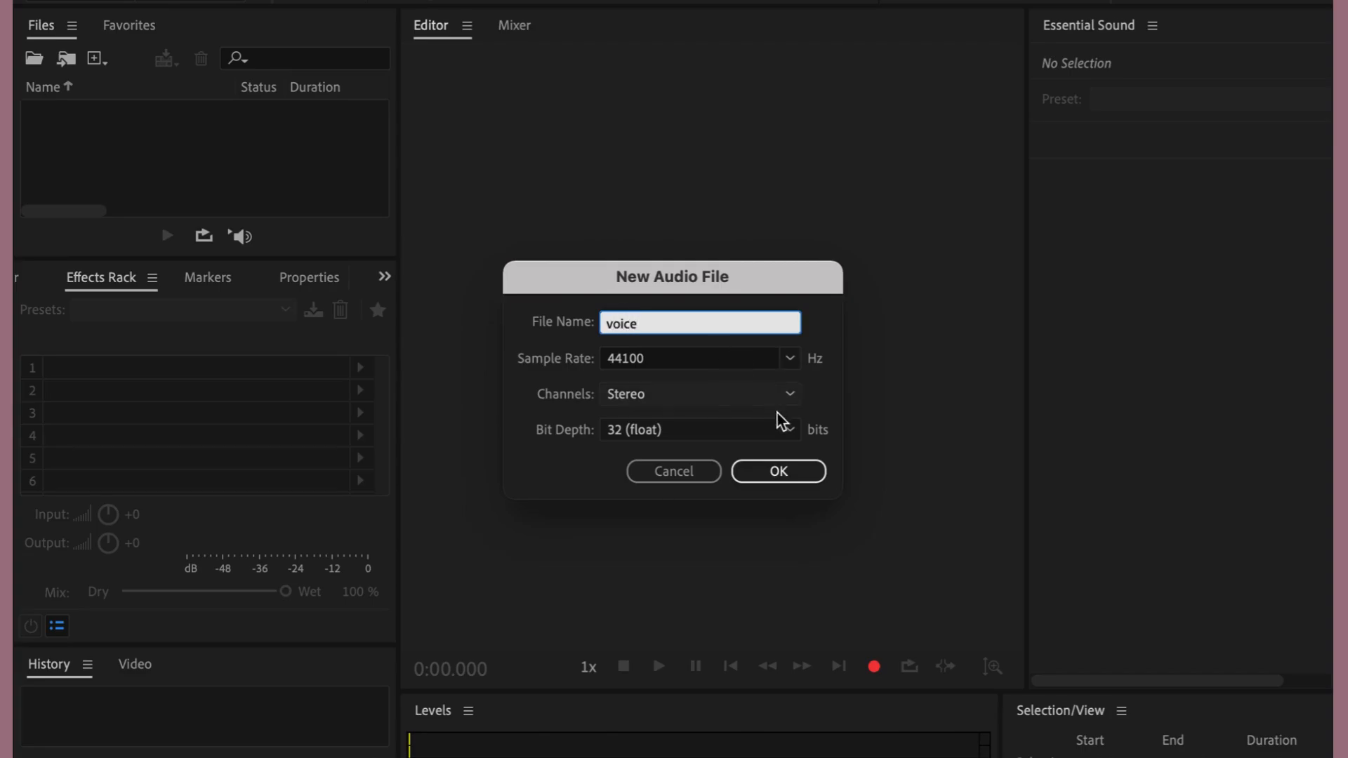
pyautogui.click(781, 471)
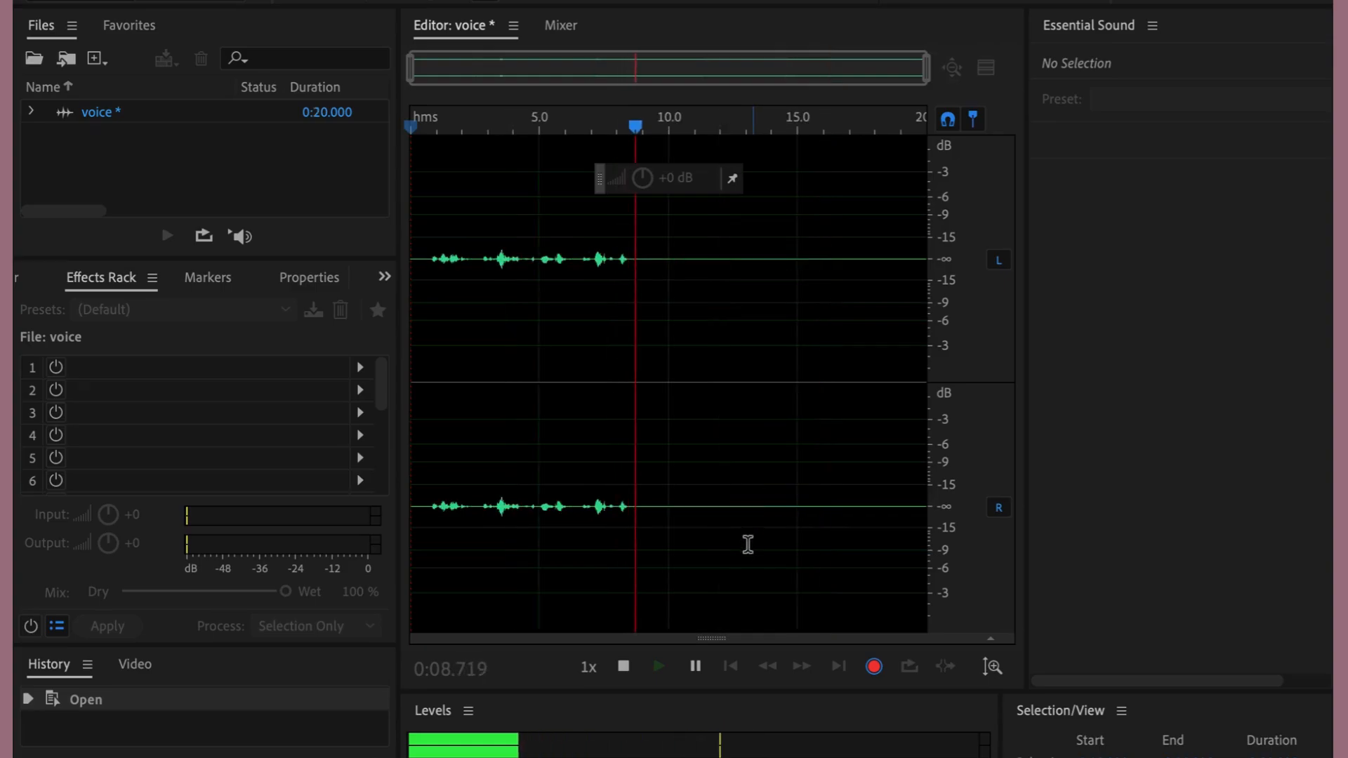
pyautogui.click(625, 667)
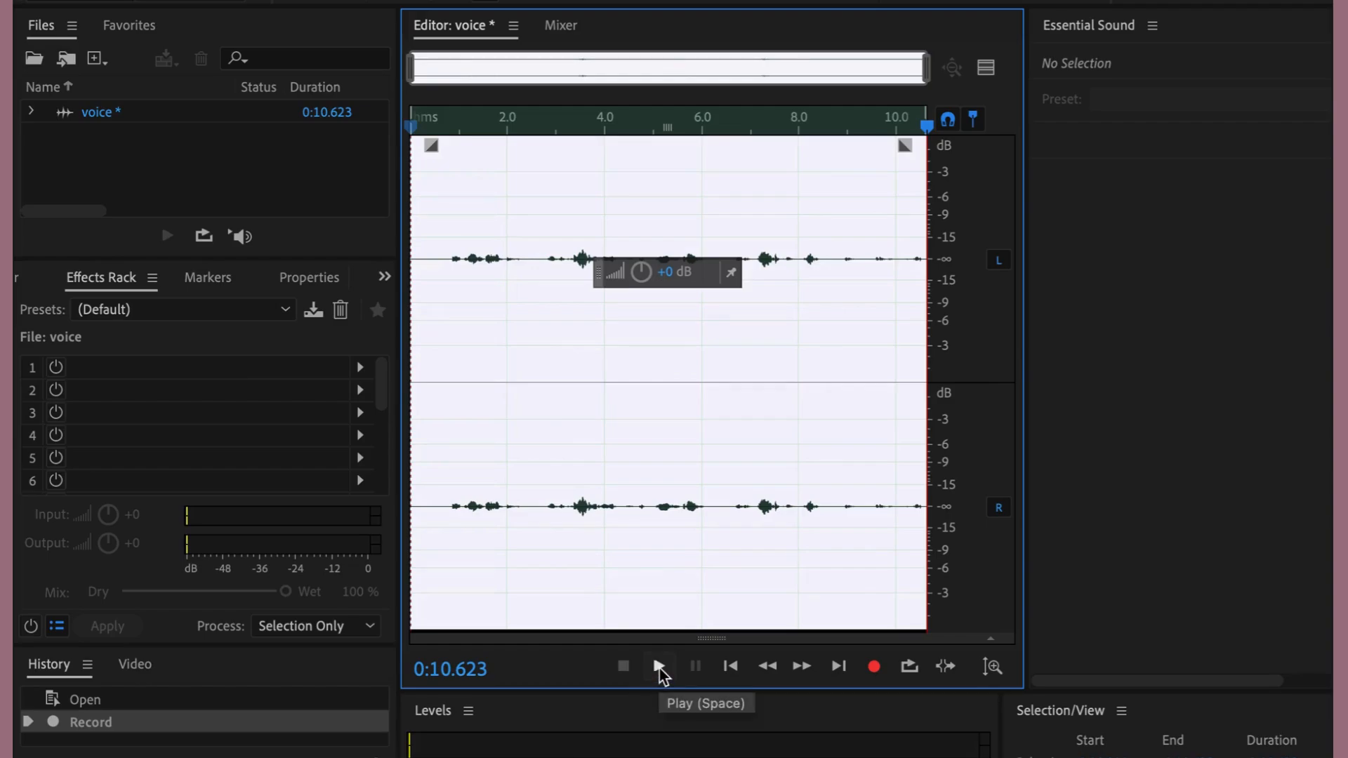
pyautogui.click(660, 669)
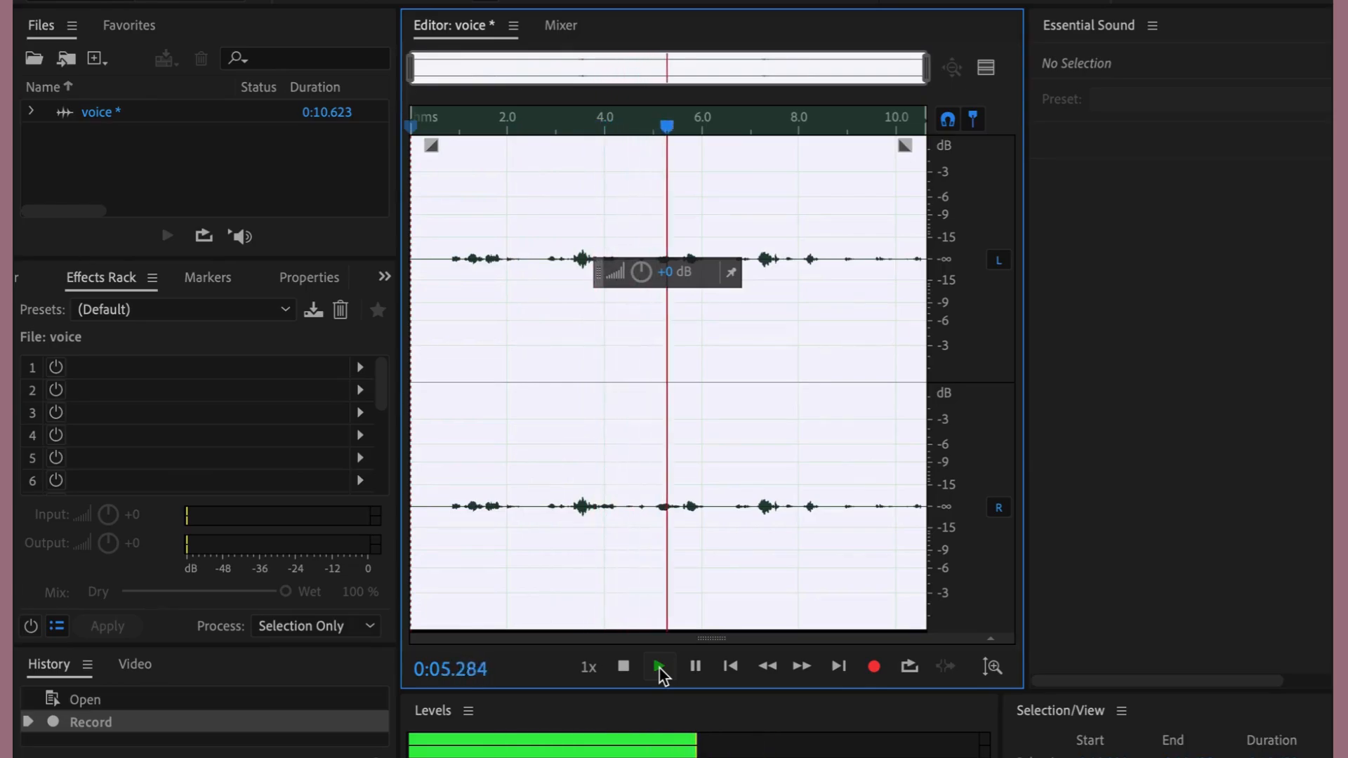
pyautogui.click(624, 668)
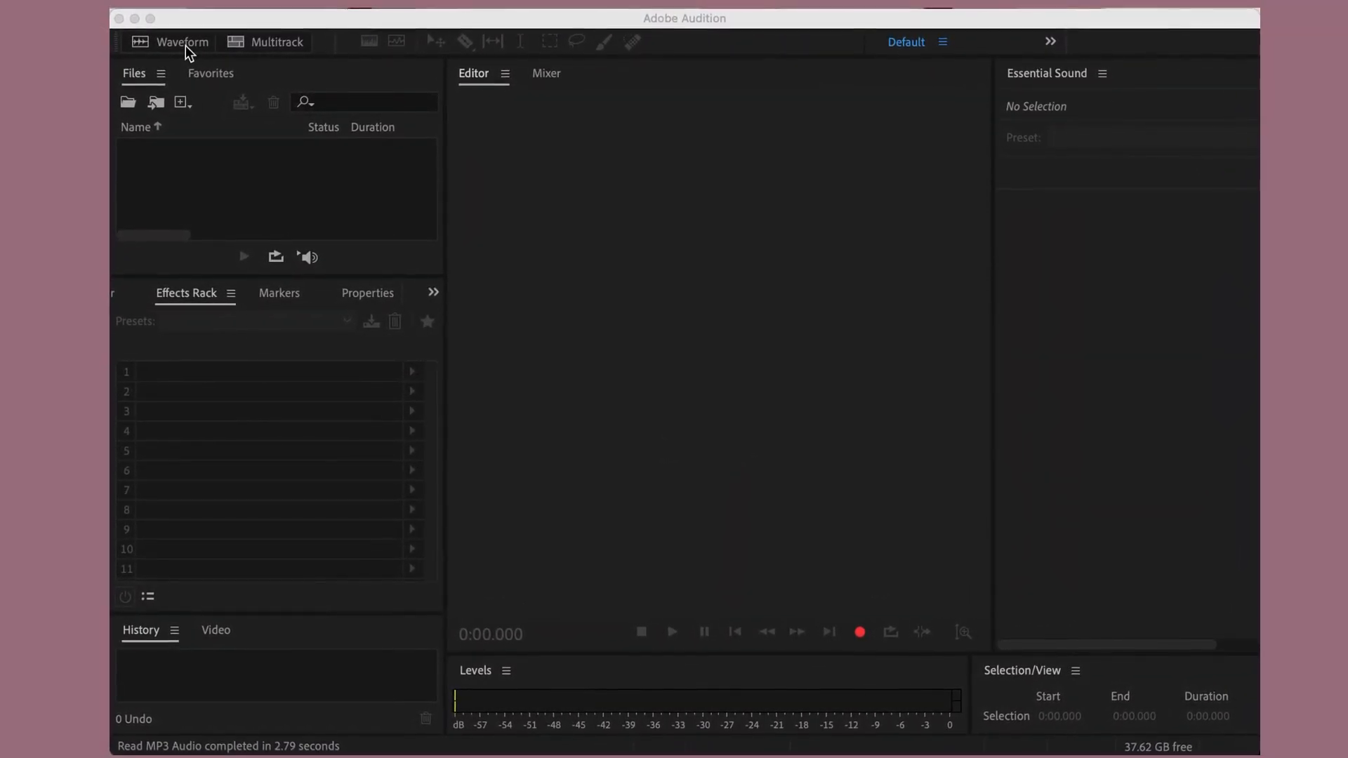
# - Create a new 44100 Hz stereo, 32-bit float audio file in the Waveform editor
pyautogui.click(184, 45)
pyautogui.click(191, 49)
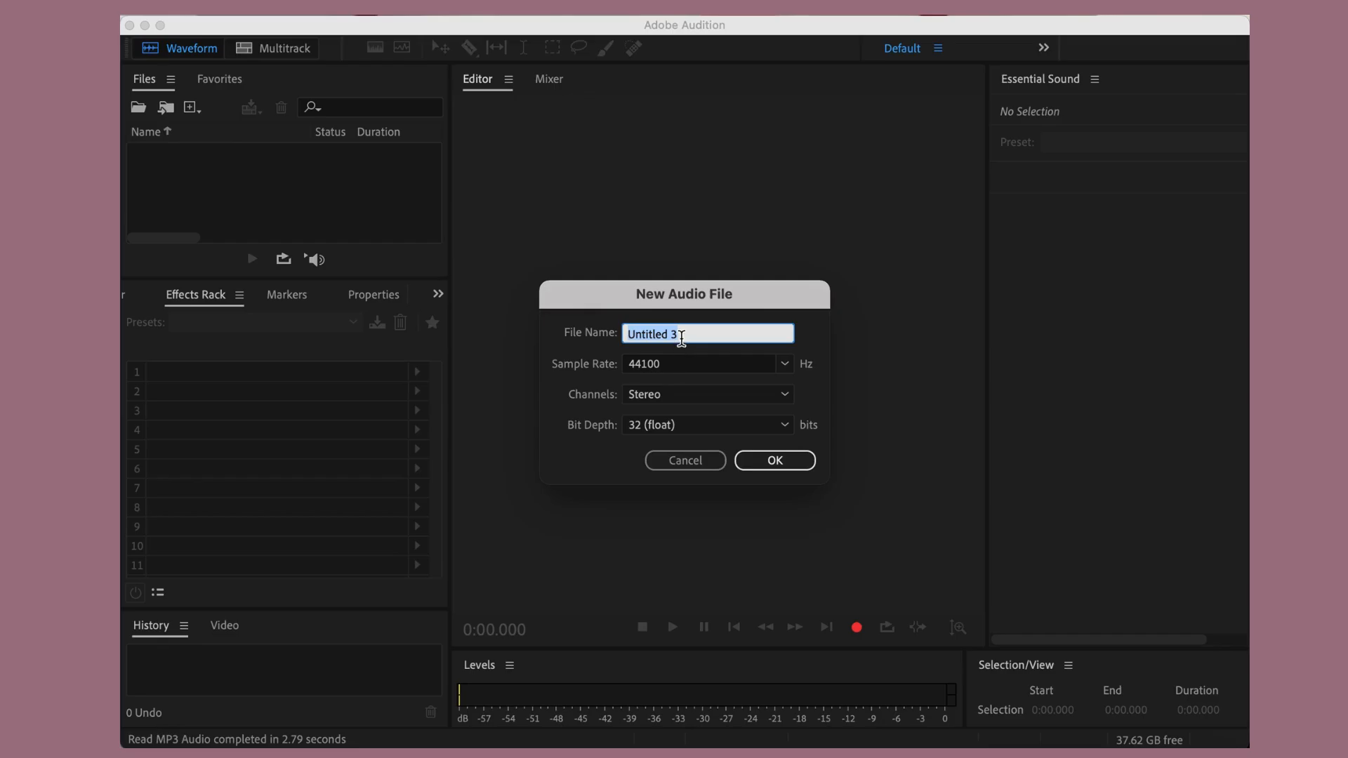
pyautogui.click(757, 466)
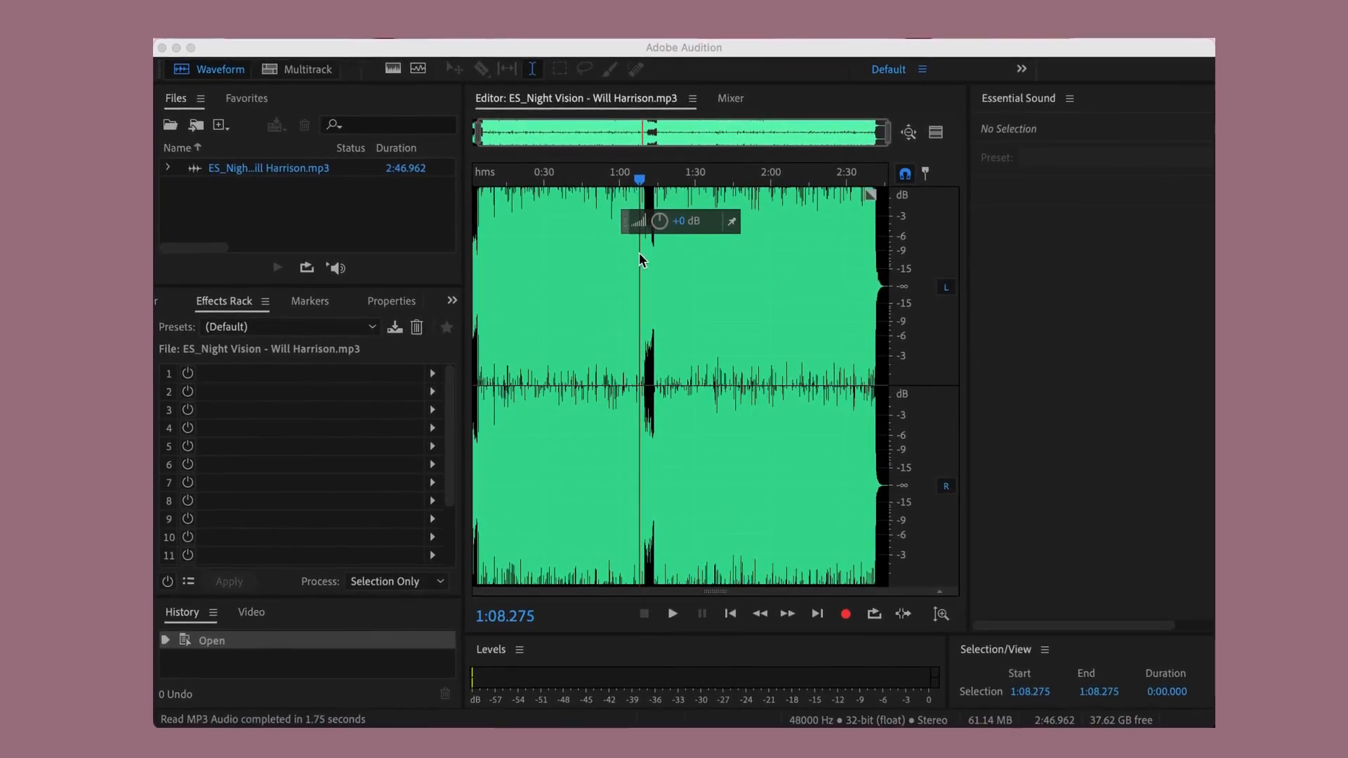
# - Select the Night Vision audio from about 0:48.9 to 1:34.1 and raise its volume by about 3.6 dB
pyautogui.moveTo(636, 217); pyautogui.dragTo(637, 218)
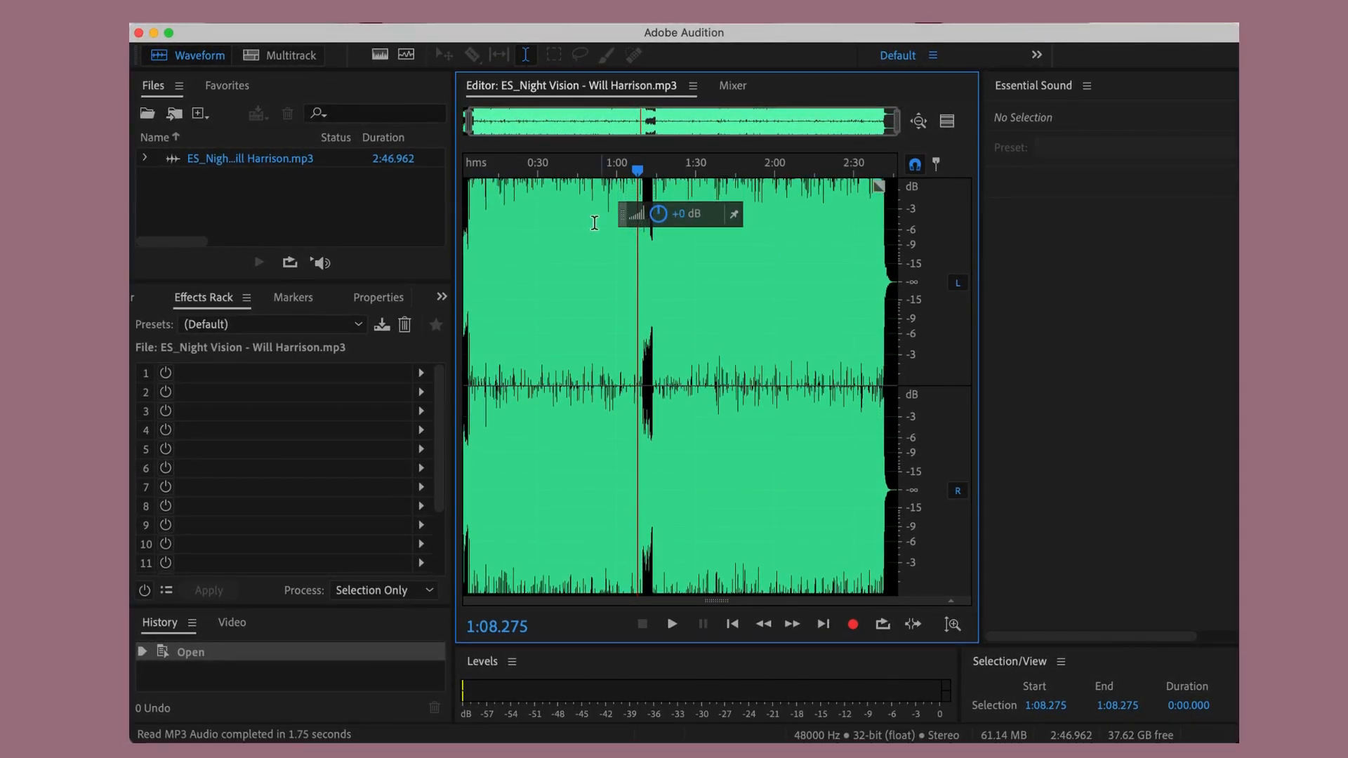
pyautogui.moveTo(587, 225); pyautogui.dragTo(706, 231)
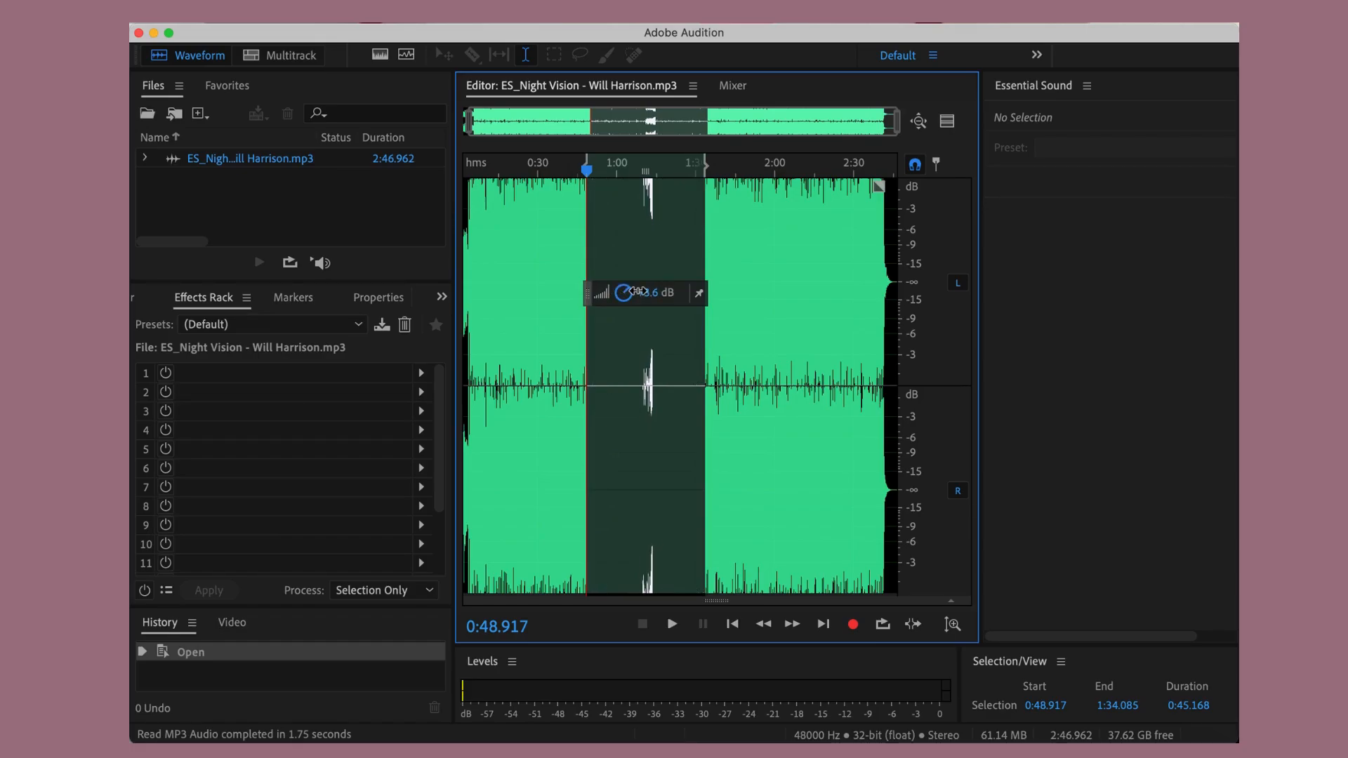
pyautogui.moveTo(637, 290); pyautogui.dragTo(638, 290)
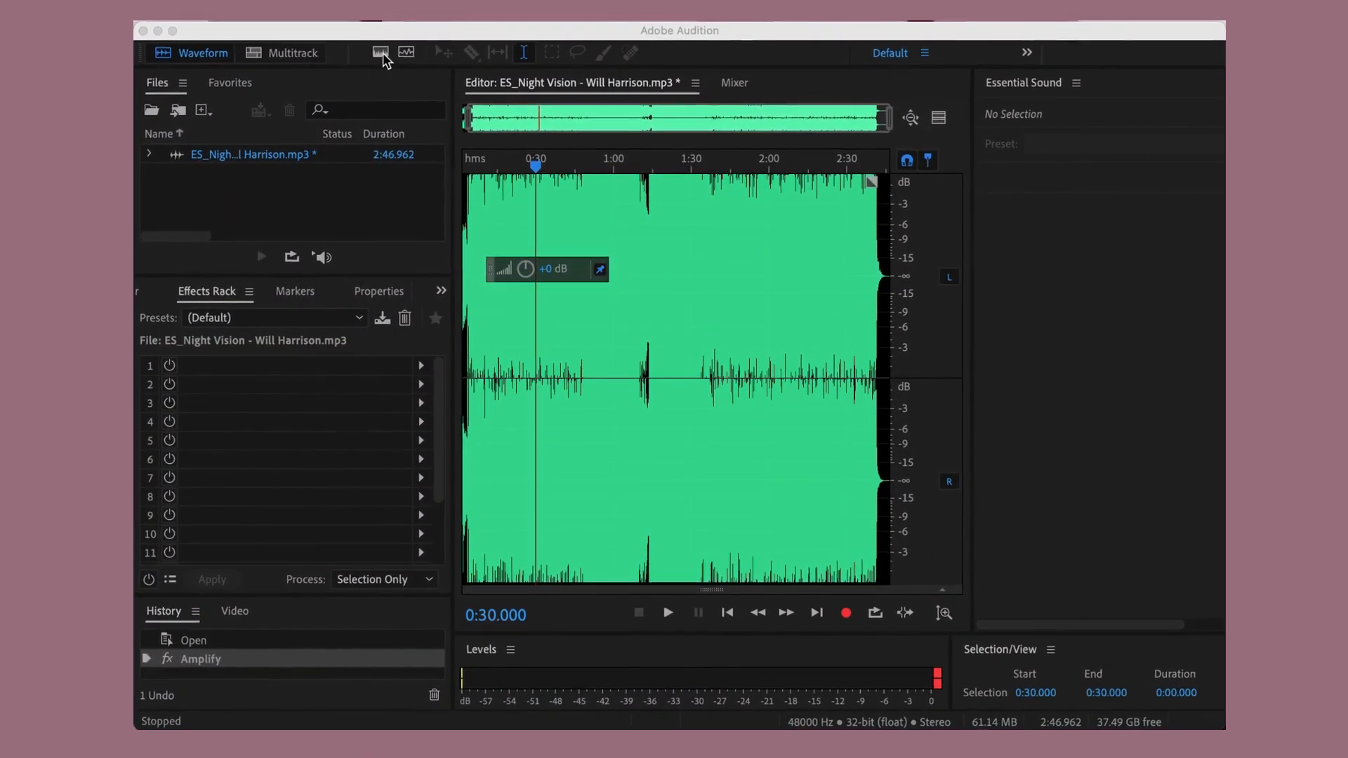
# - Show the spectral frequency display and select the audio from 0:30 to about 1:10
pyautogui.click(377, 47)
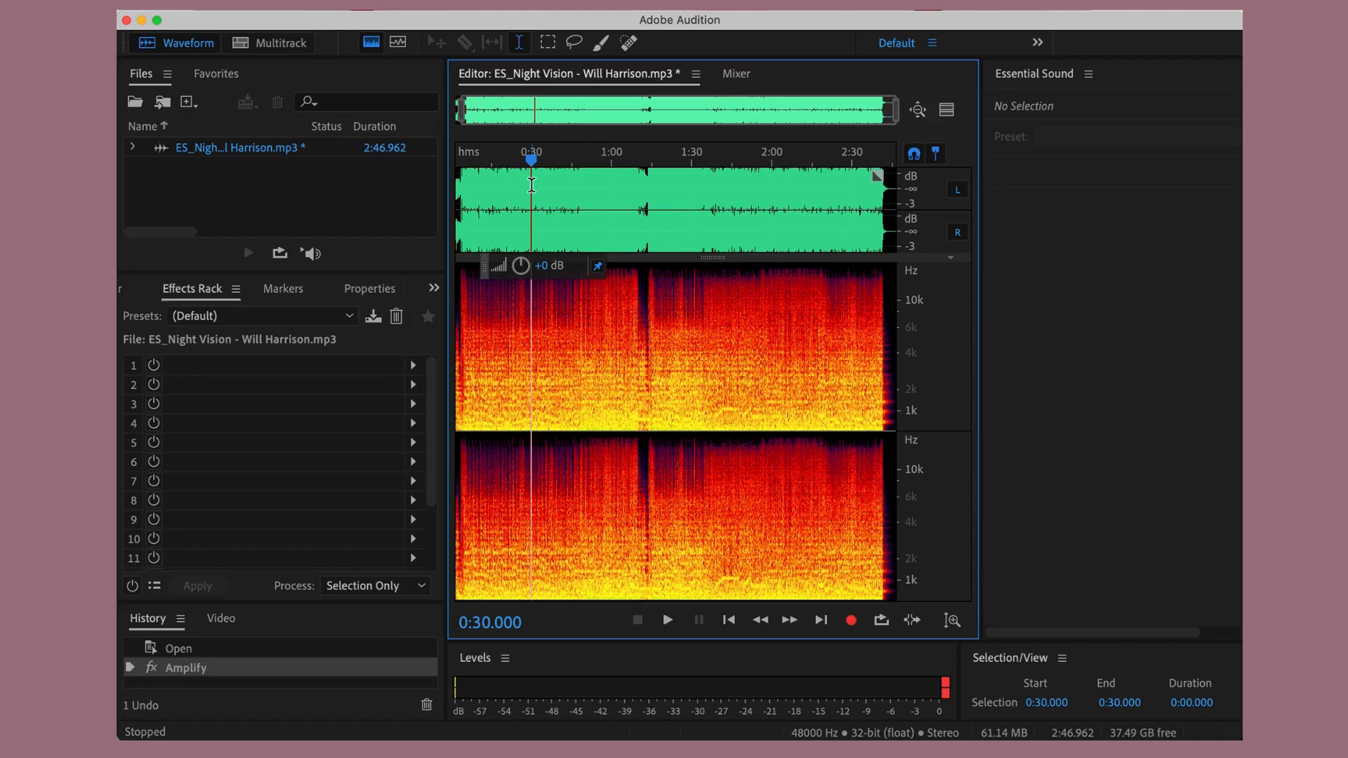
pyautogui.moveTo(539, 185); pyautogui.dragTo(638, 190)
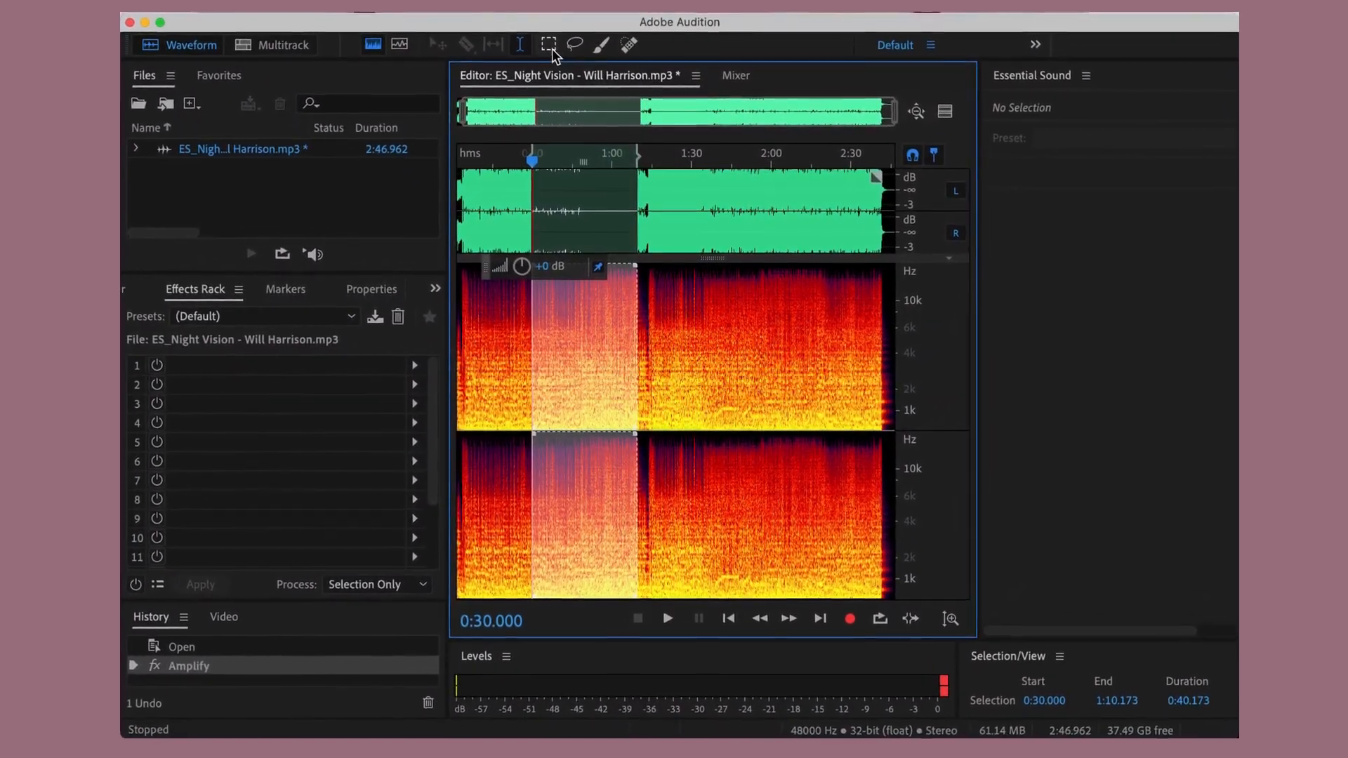
# - With the Marquee Selection tool active, play the selected audio and raise its volume by about 1.8 dB
pyautogui.click(550, 45)
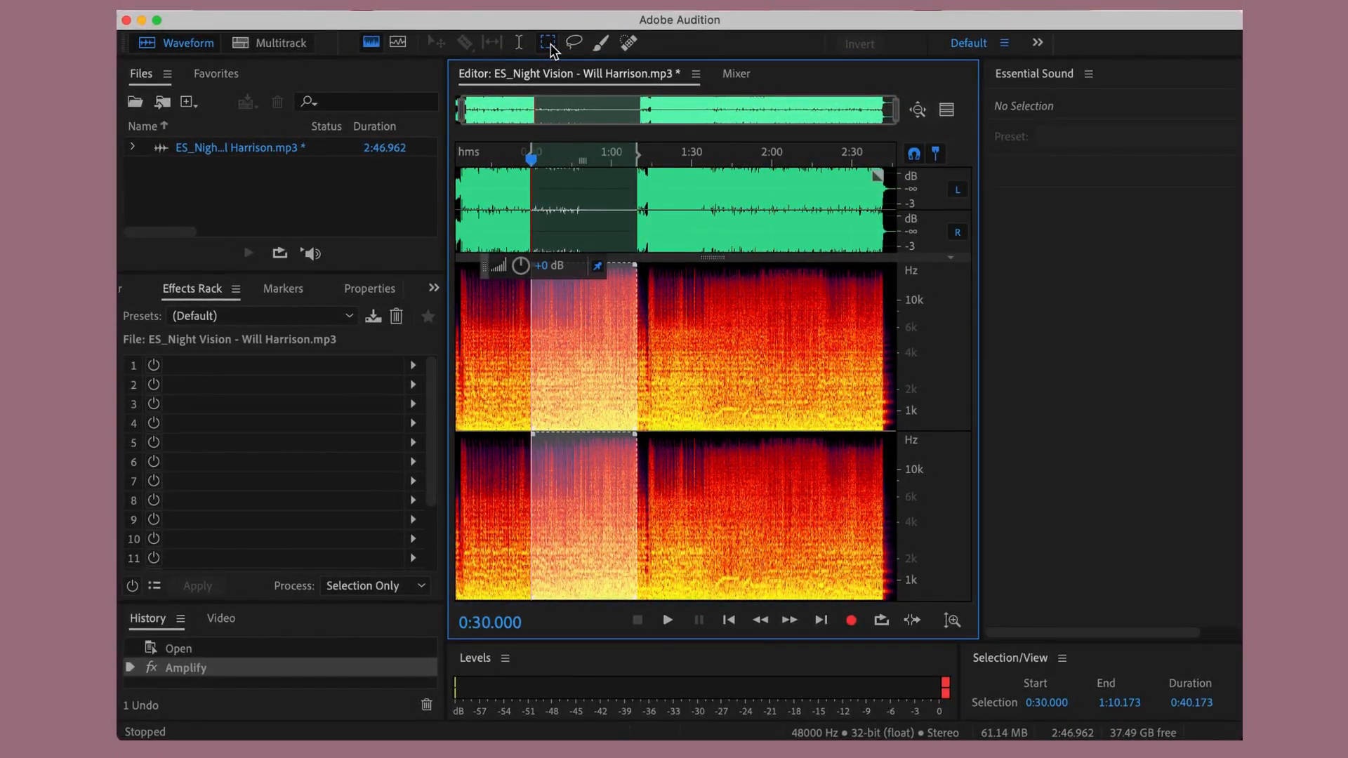
pyautogui.press('space')
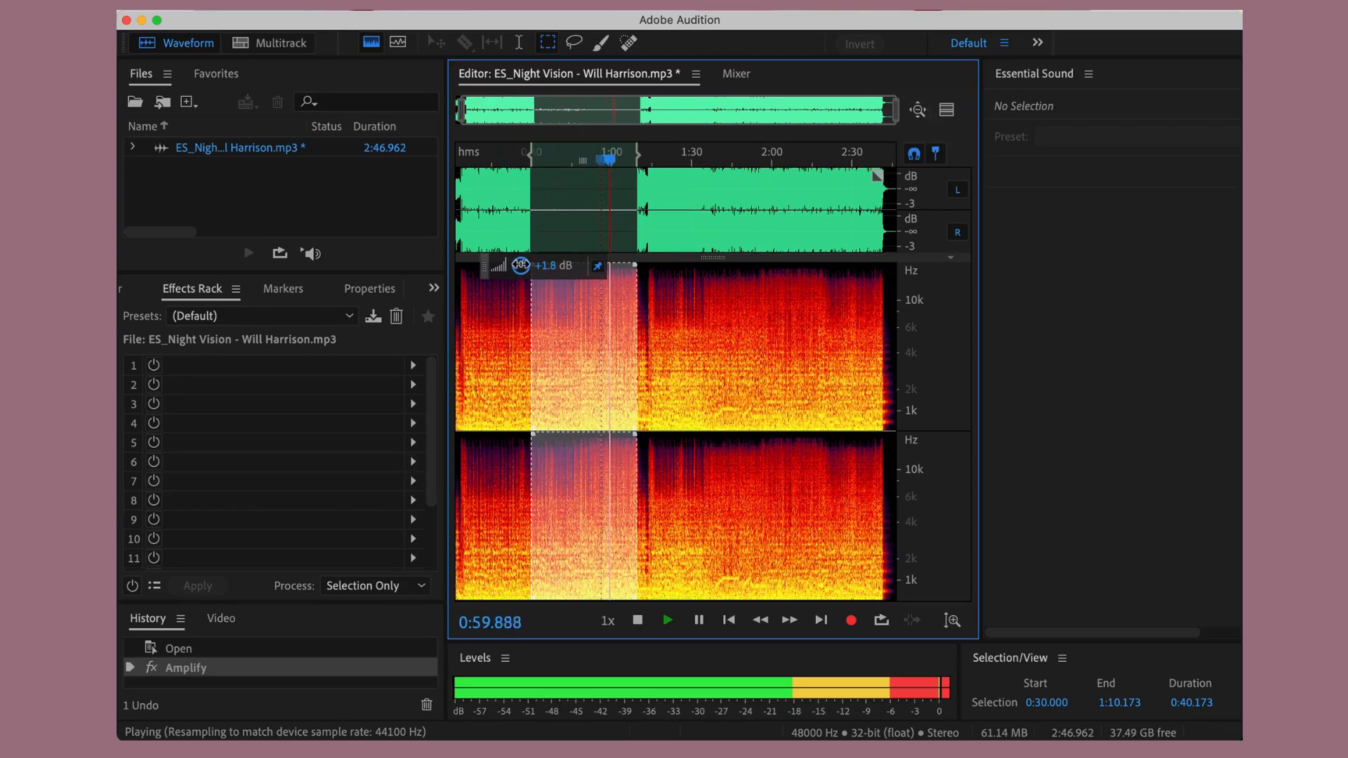
pyautogui.moveTo(520, 266); pyautogui.dragTo(522, 268)
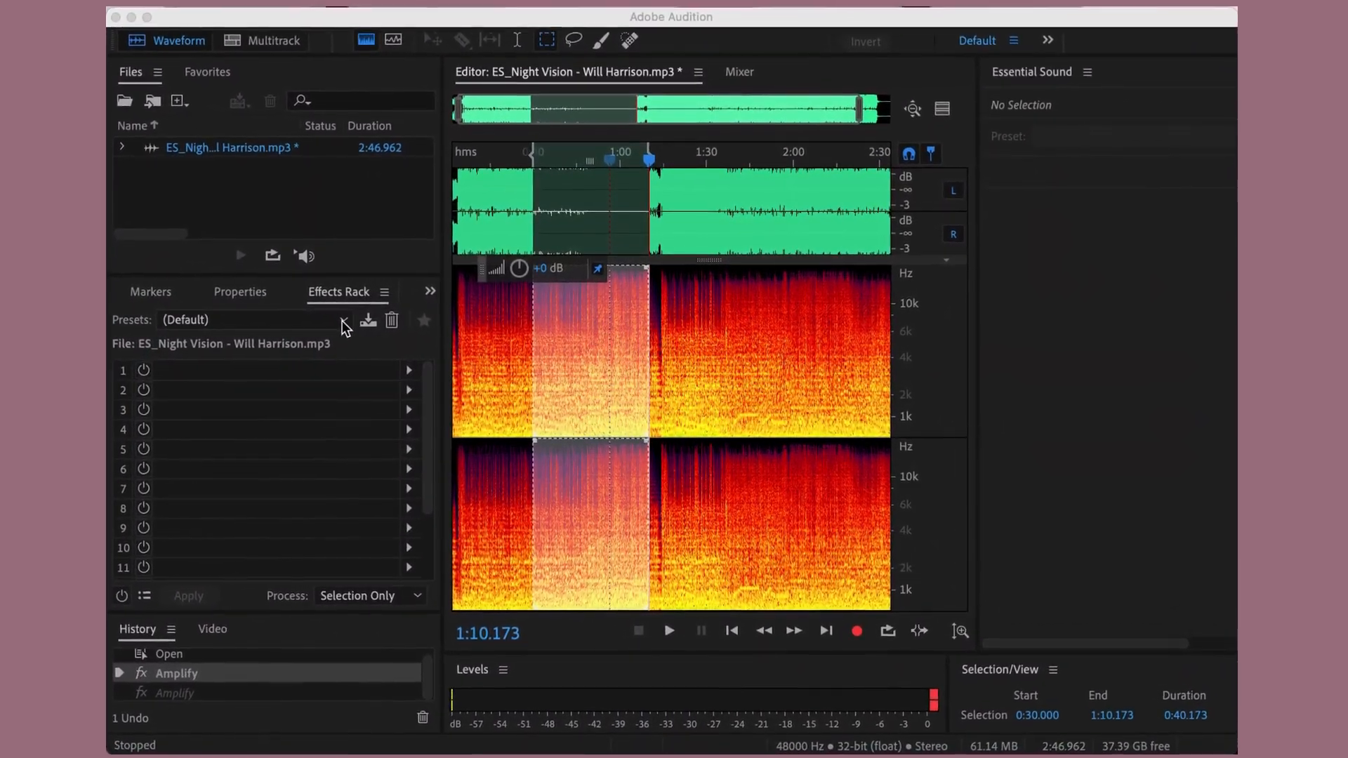
# - Examine the available Effects Rack presets and the full list of favorite effects
pyautogui.click(341, 324)
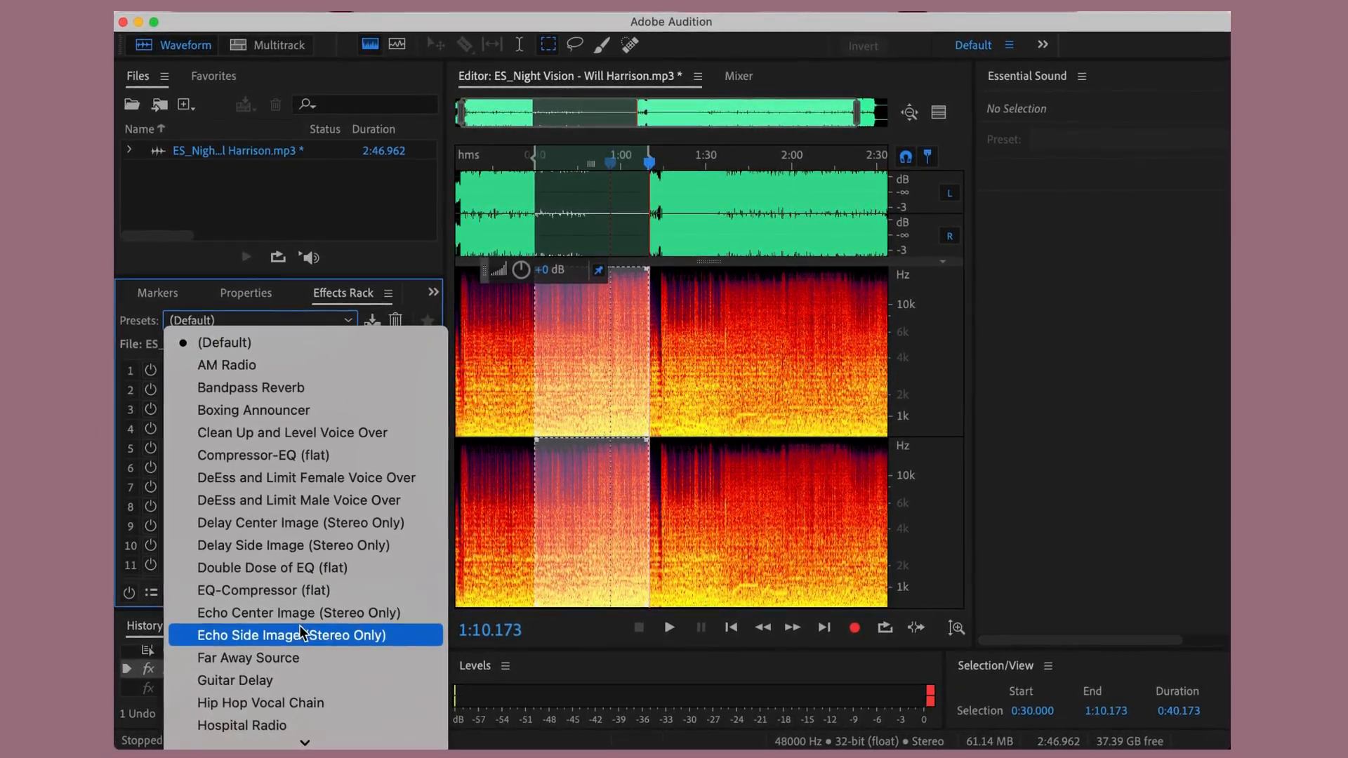
pyautogui.moveTo(304, 741)
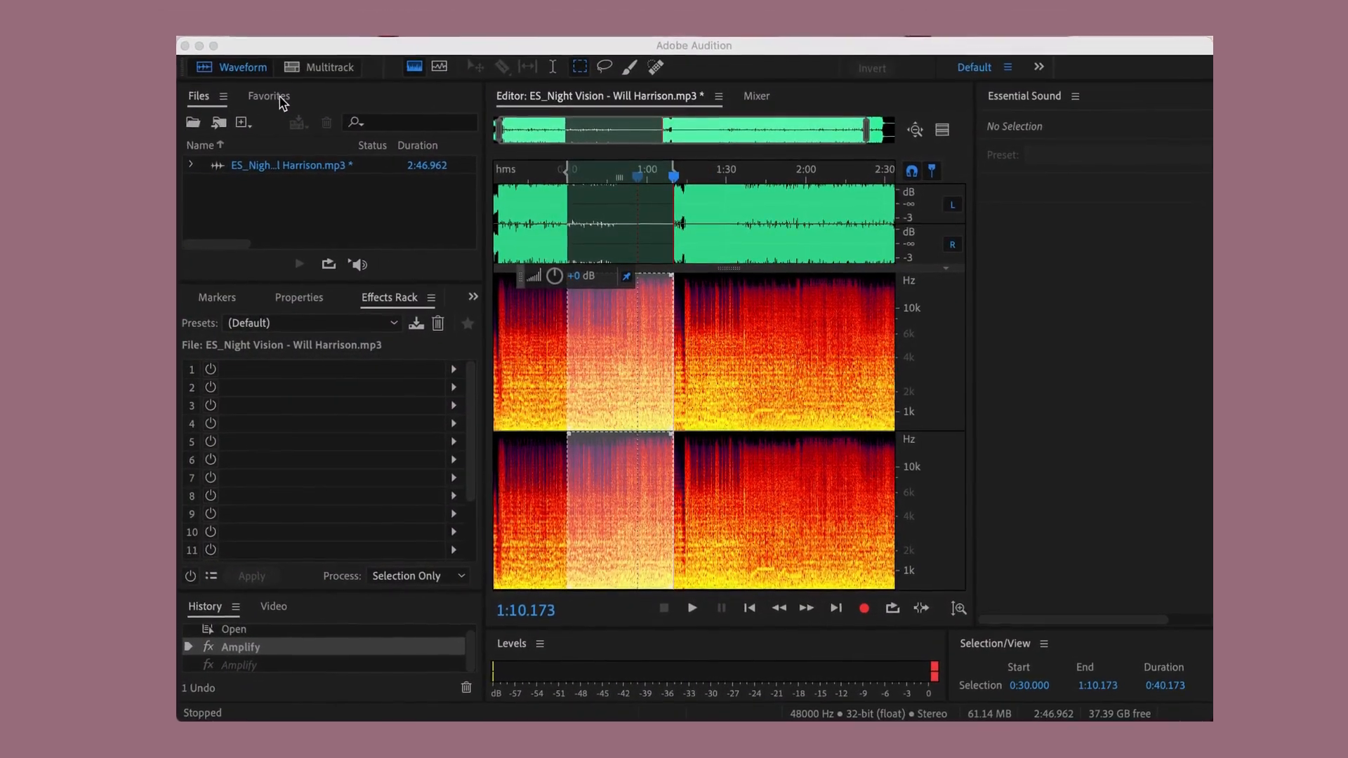
pyautogui.click(280, 96)
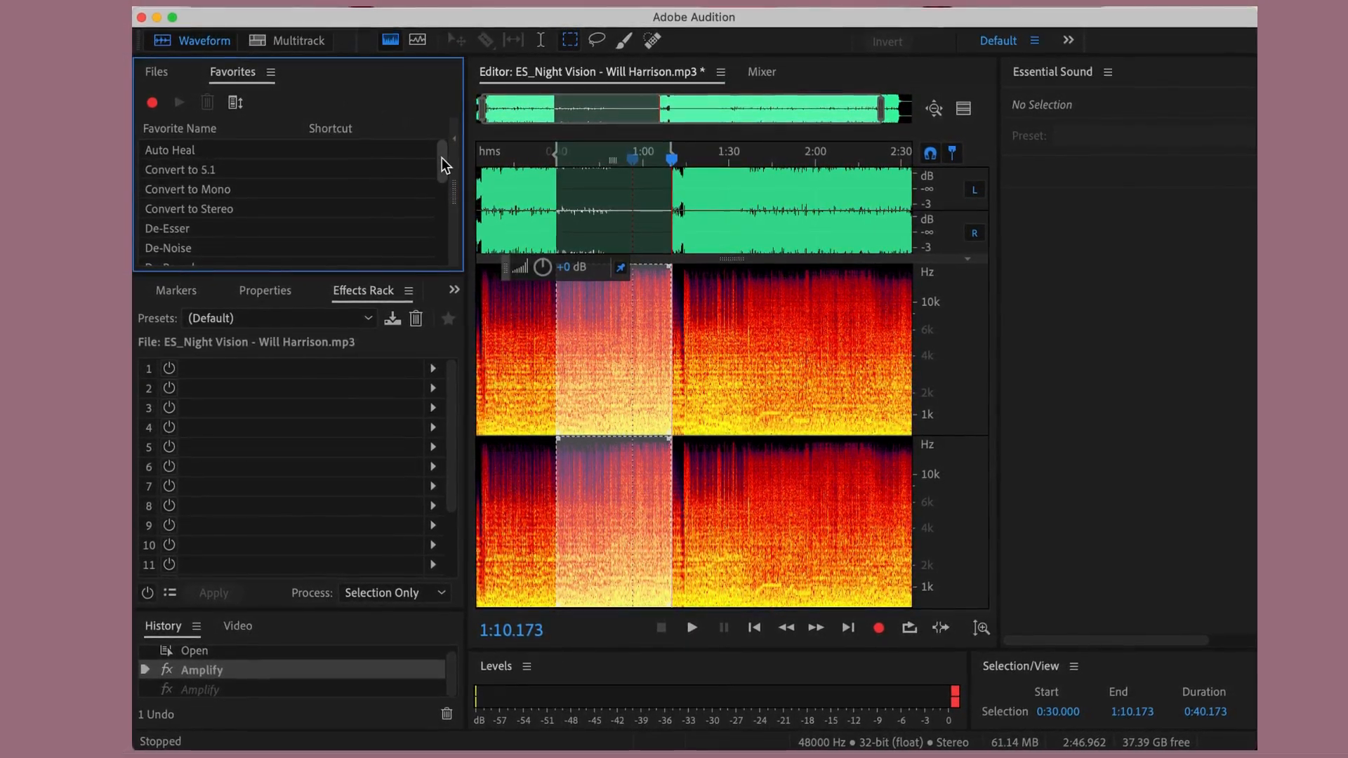
pyautogui.moveTo(443, 159); pyautogui.dragTo(452, 256)
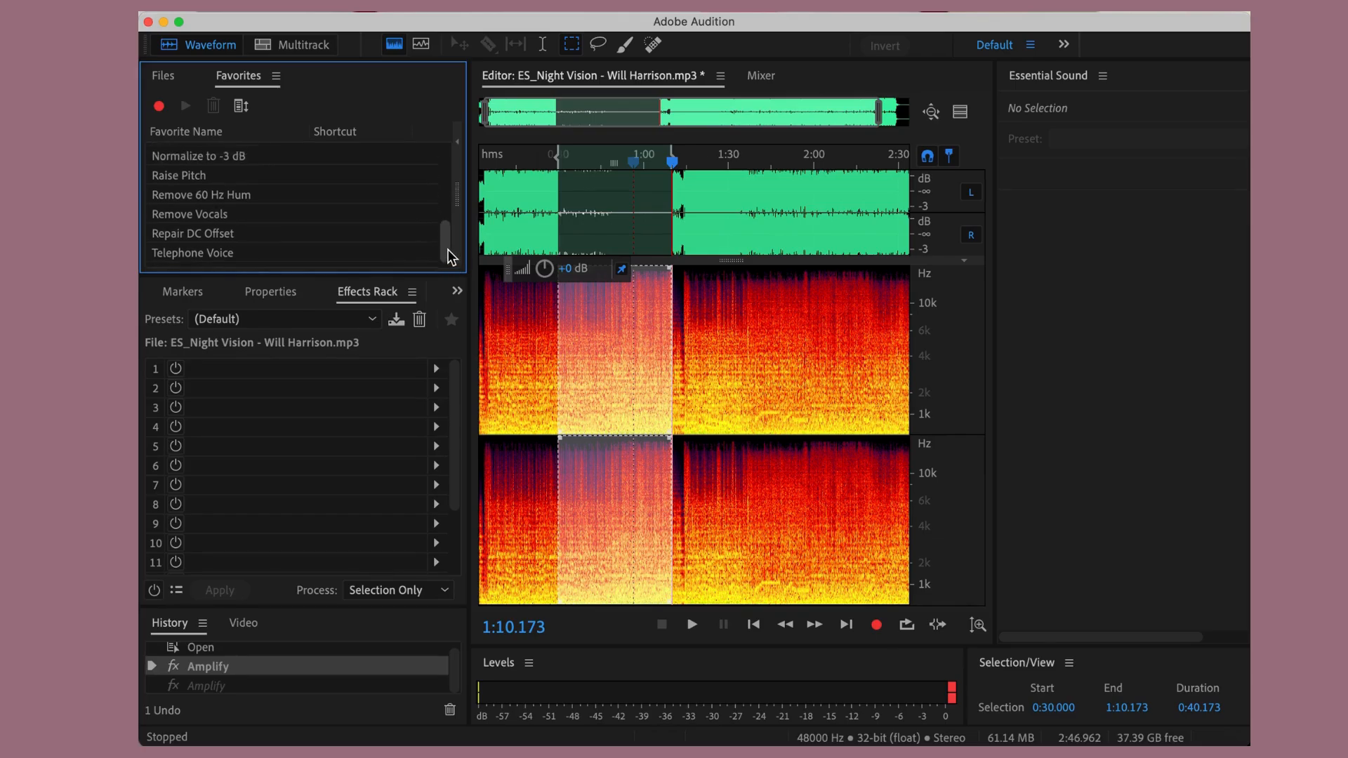
pyautogui.moveTo(448, 250); pyautogui.dragTo(445, 189)
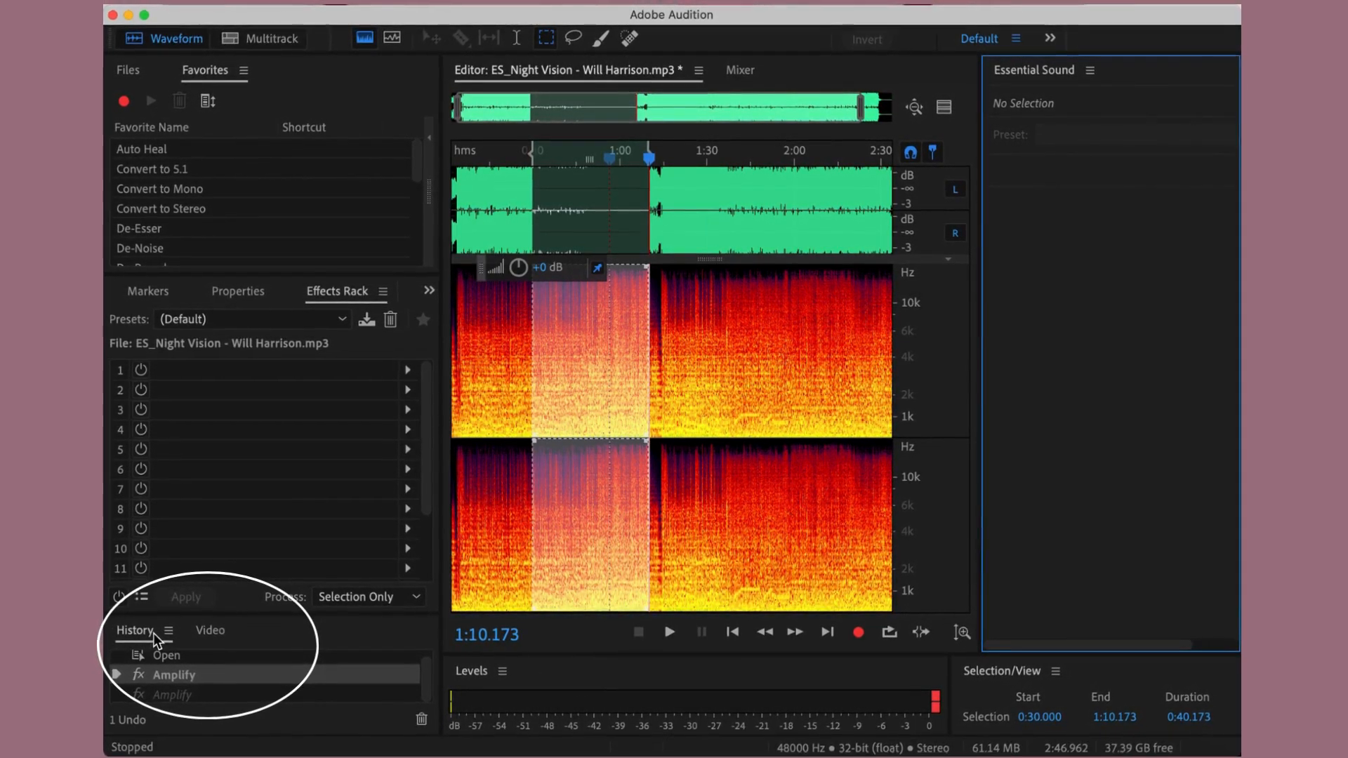
# - Reapply the undone second Amplify edit from the file's history
pyautogui.click(139, 634)
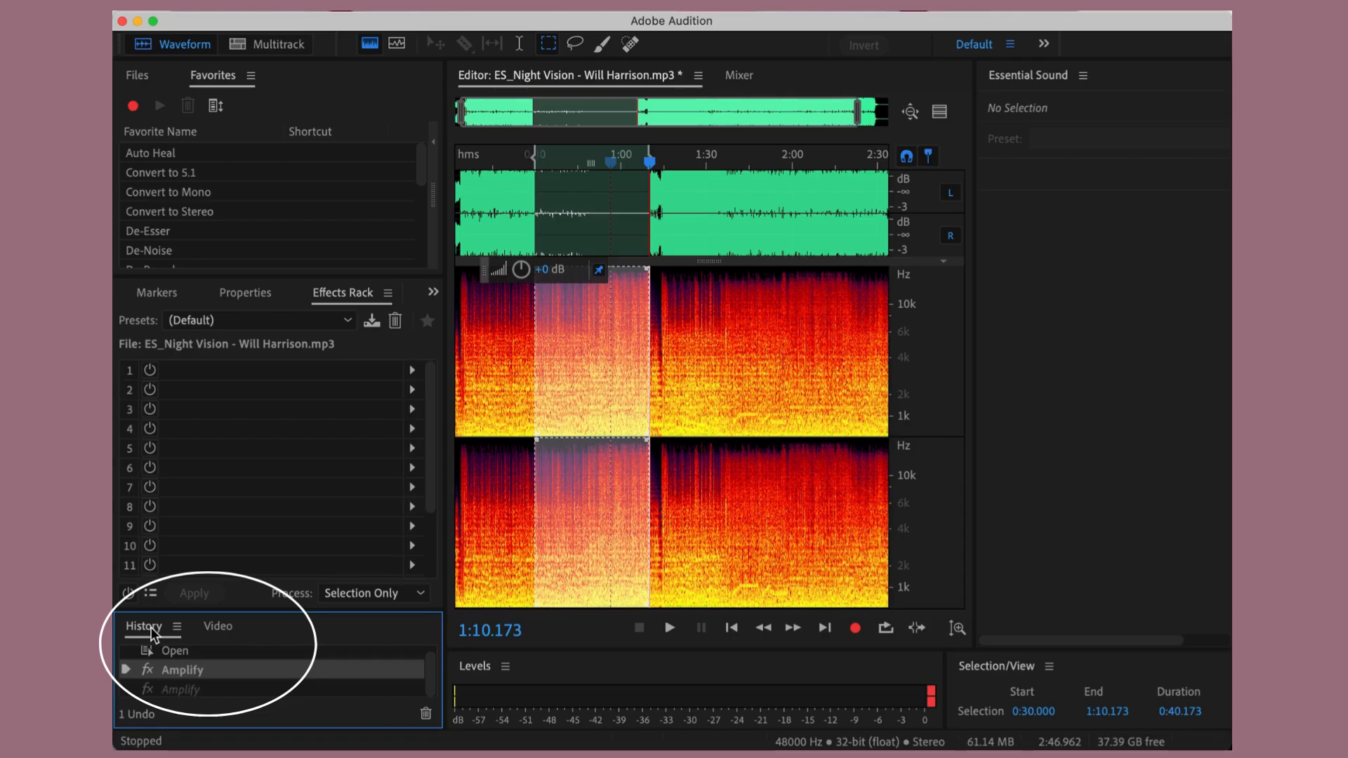
pyautogui.click(181, 690)
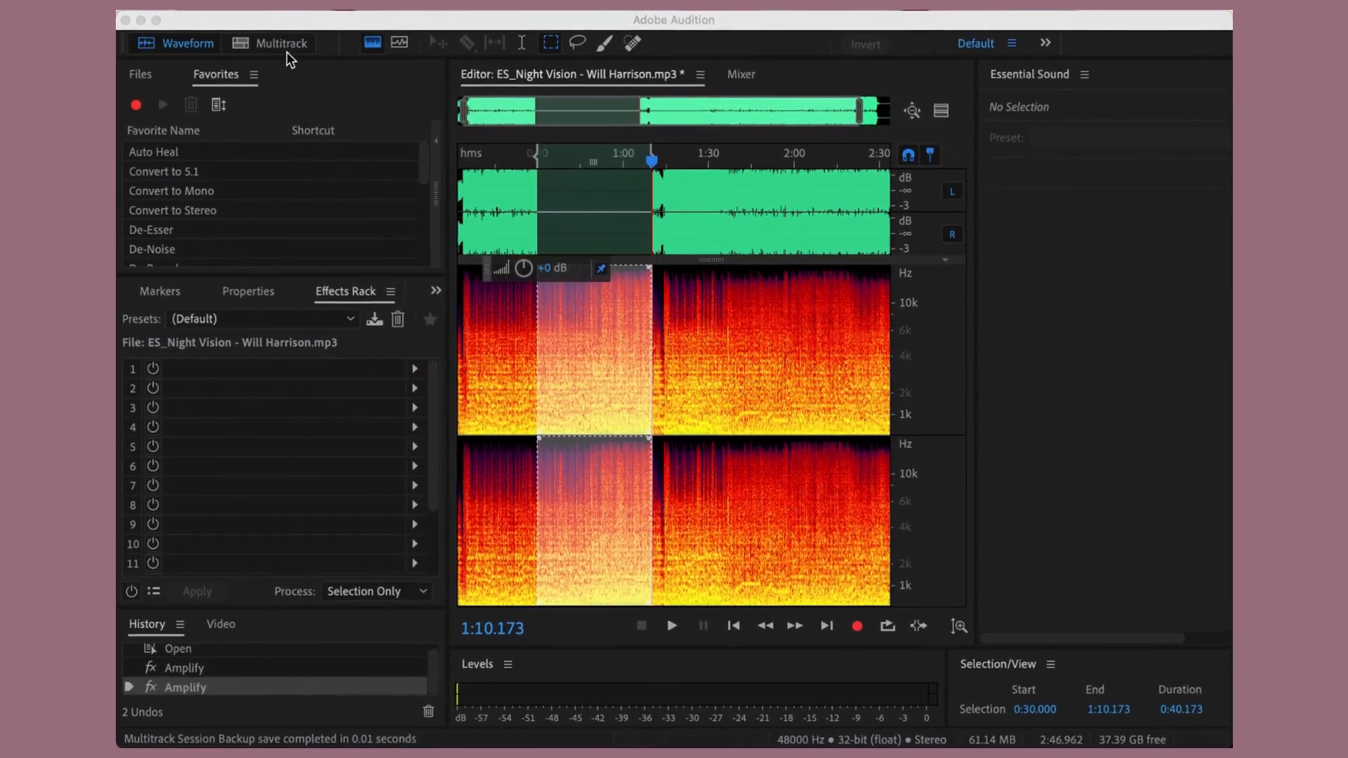
# - Switch to the multitrack session and inspect the Mixer's track controls before returning to the track editor
pyautogui.click(275, 38)
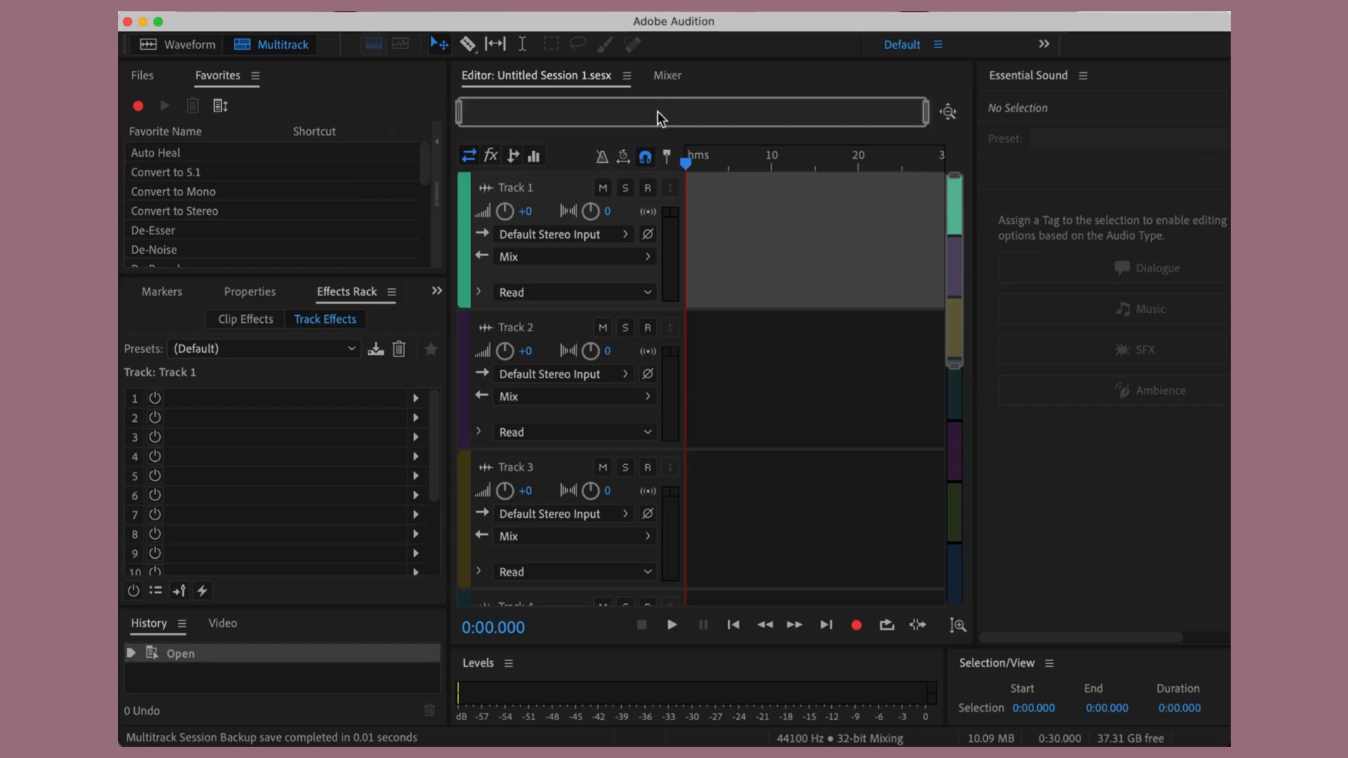
pyautogui.click(666, 76)
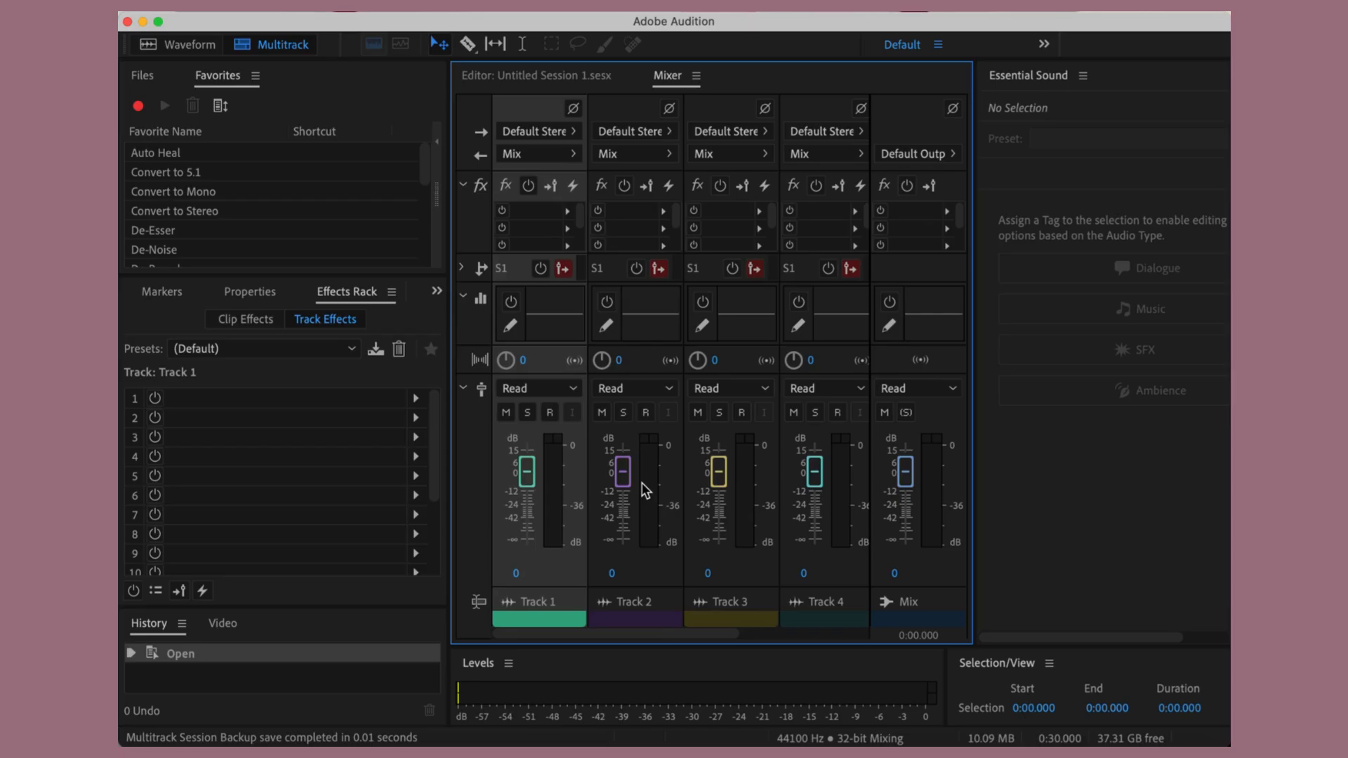
pyautogui.click(529, 78)
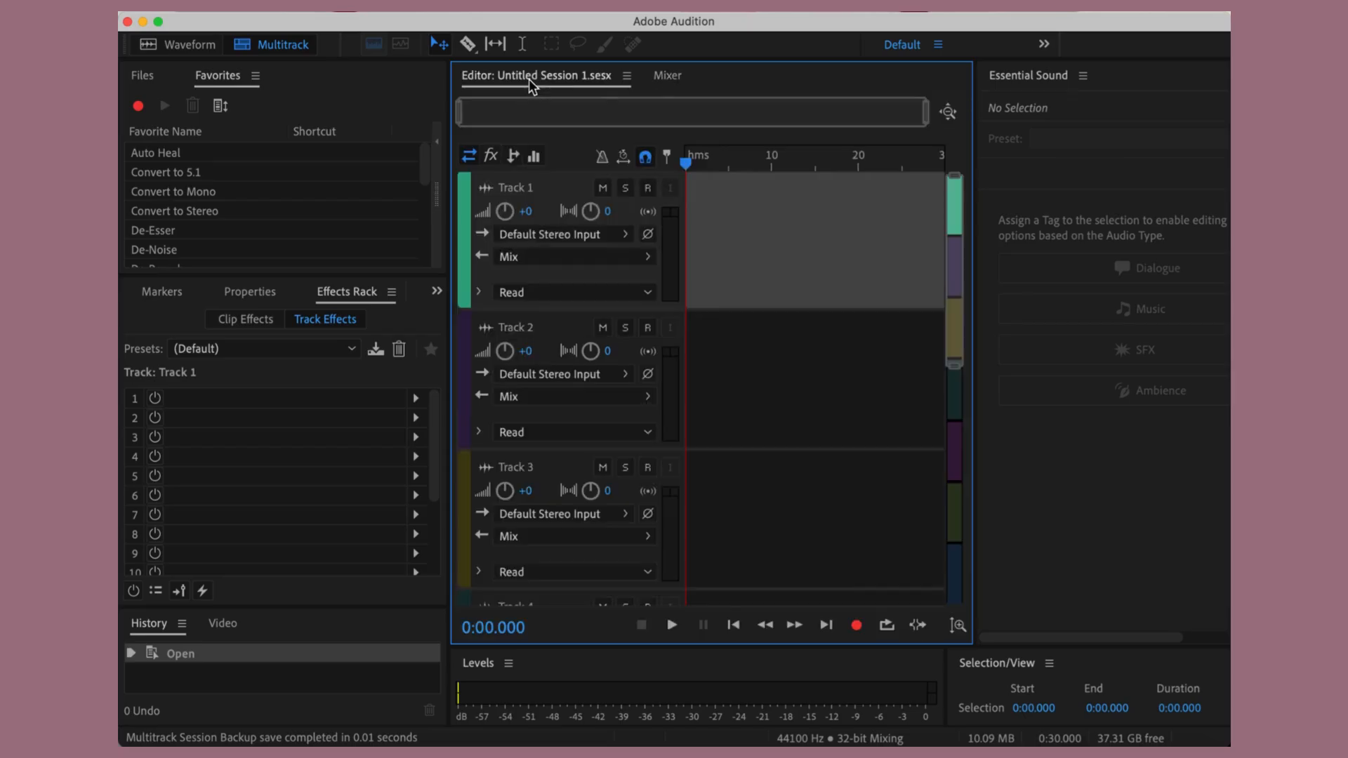